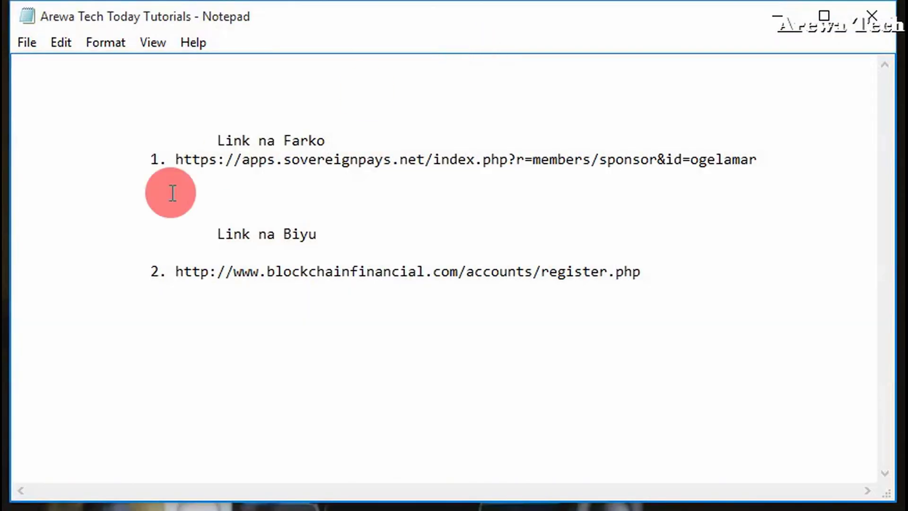
Step: Select the Sovereign Pays referral link in Notepad and copy it
left_click_drag(180, 163, 741, 161)
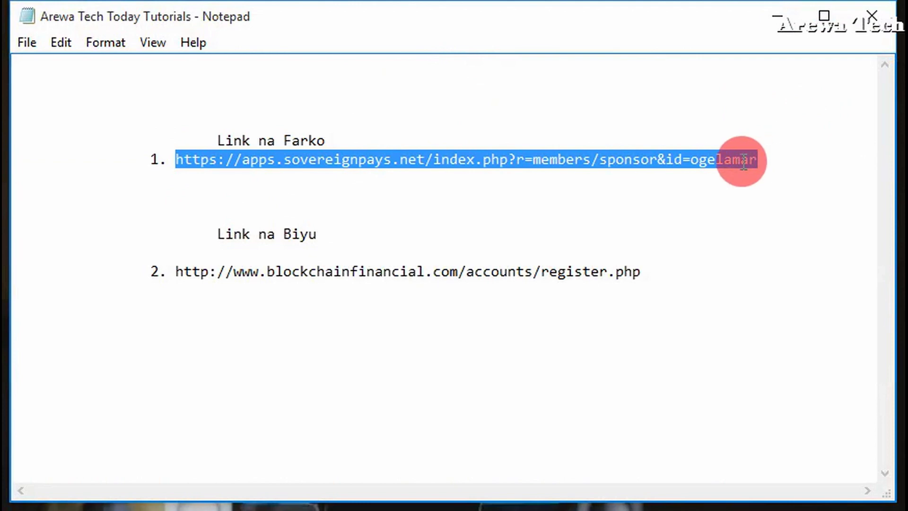
right_click(741, 160)
left_click(785, 229)
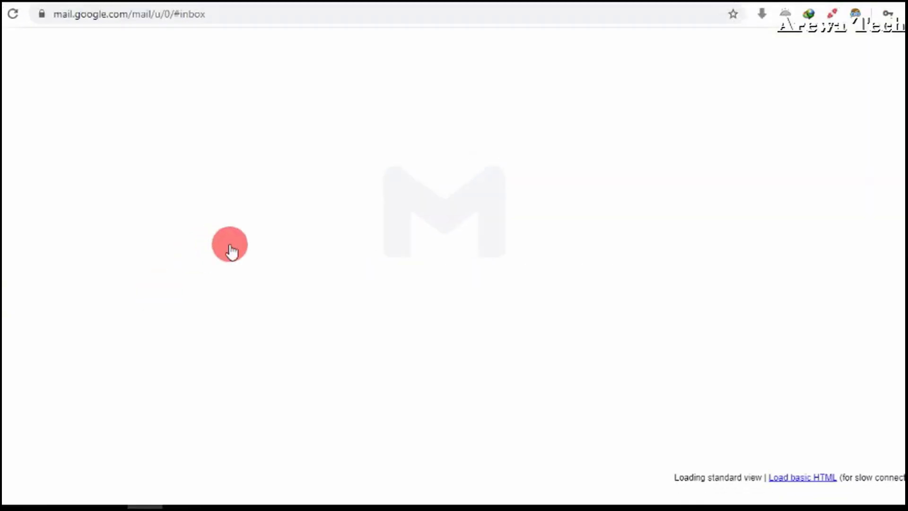
Step: Load the copied referral link in a new tab to reach the pre-filled sign-up form
key("ctrl+t")
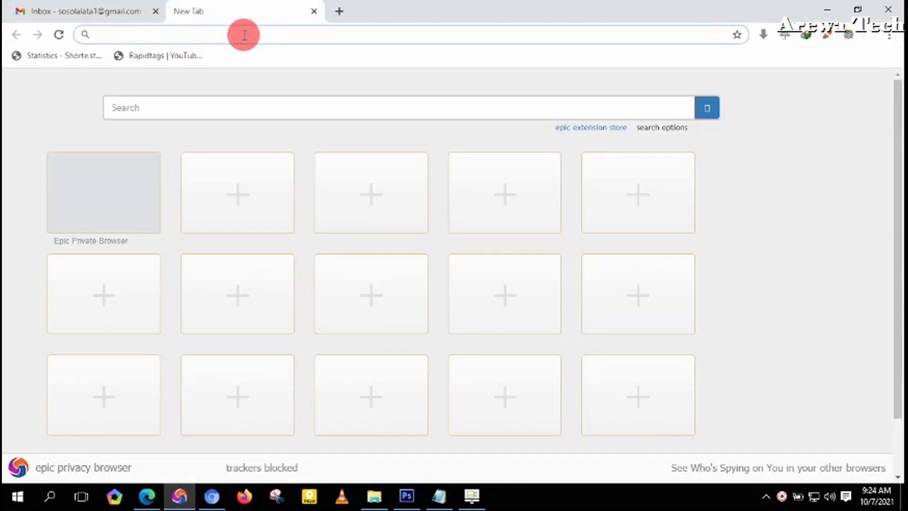
key("ctrl+v")
key("Return")
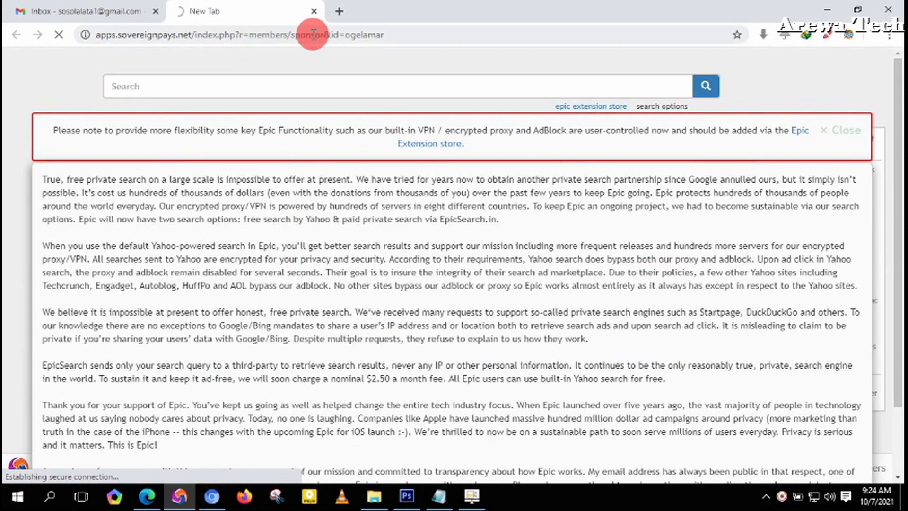
left_click(399, 35)
left_click(401, 35)
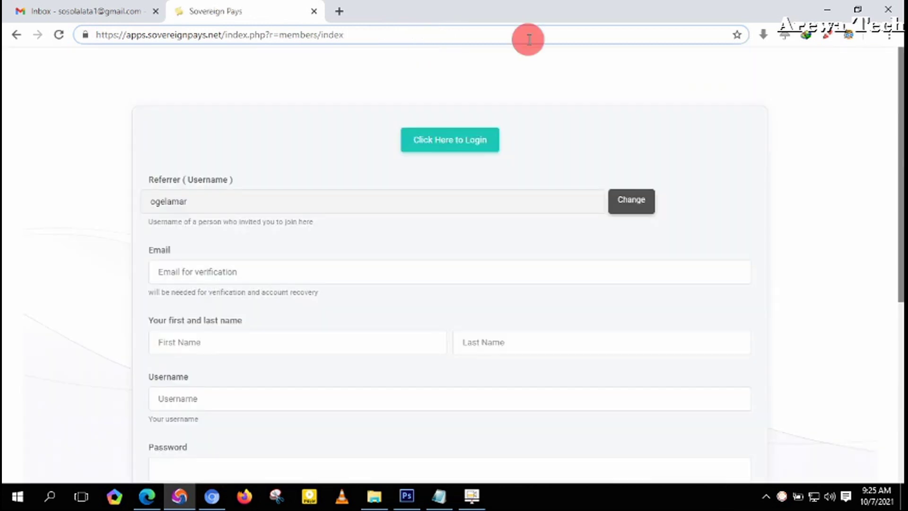
Step: Enter the verification e-mail address and the first name, correcting a typo
left_click(901, 112)
scroll(901, 113, "down", 1)
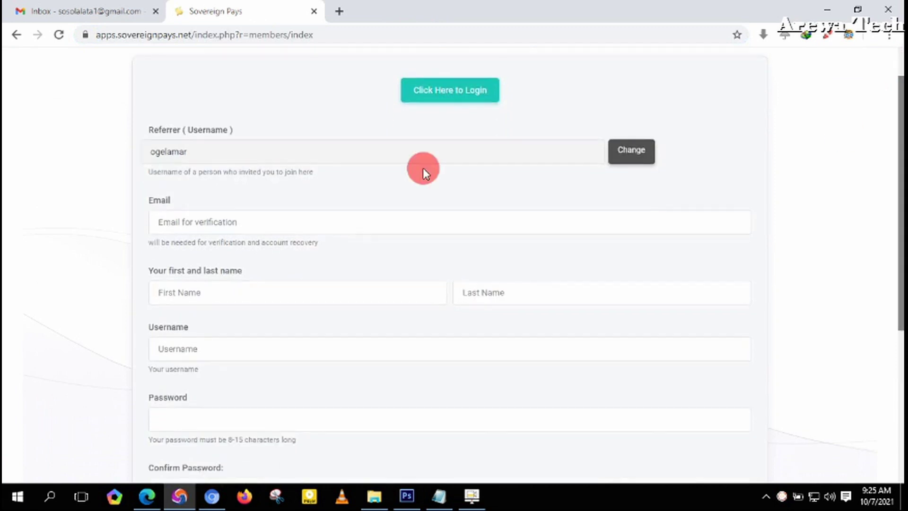
left_click(187, 225)
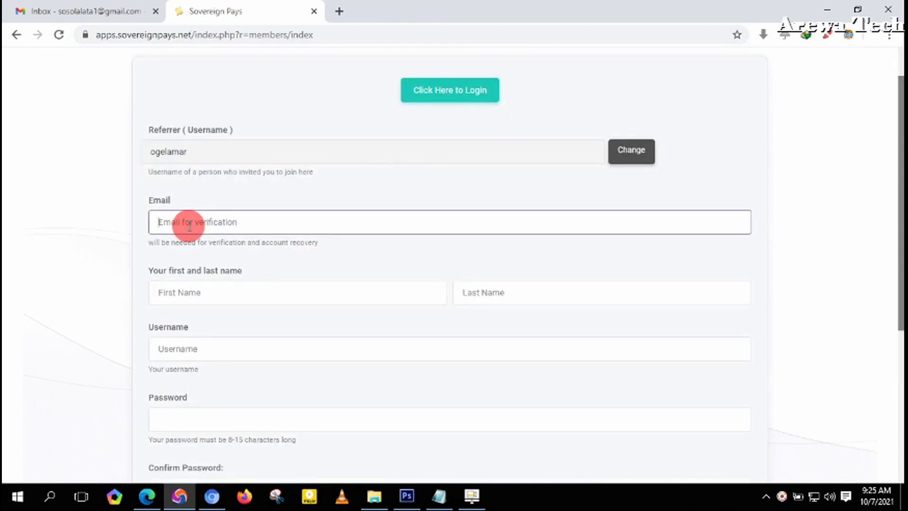
key("Tab")
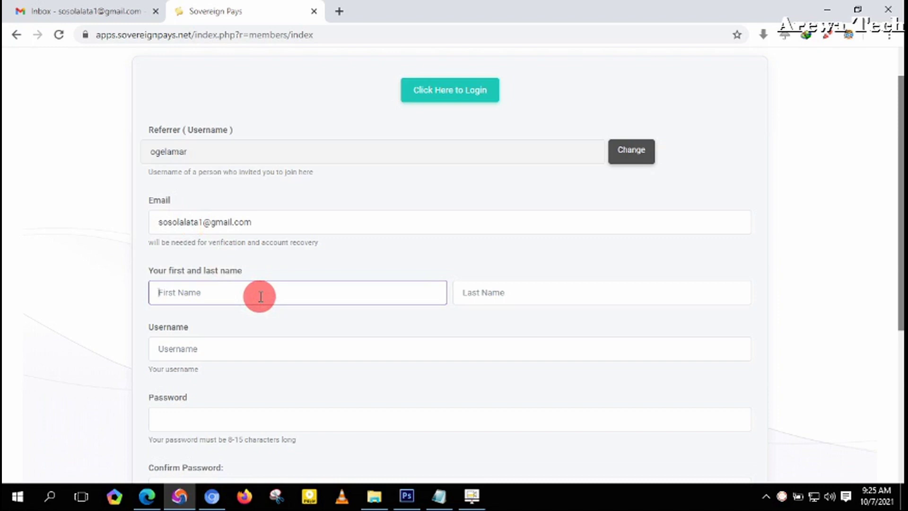
key("BackSpace")
key("BackSpace")
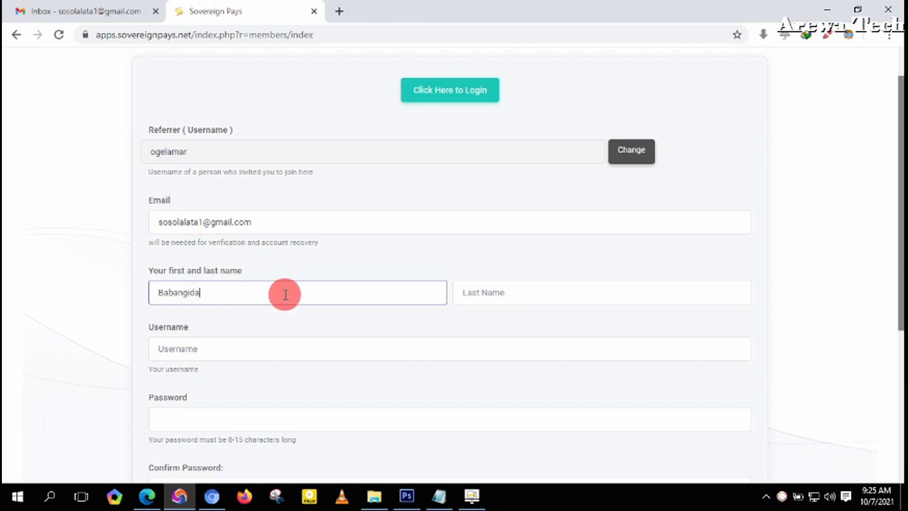
key("Tab")
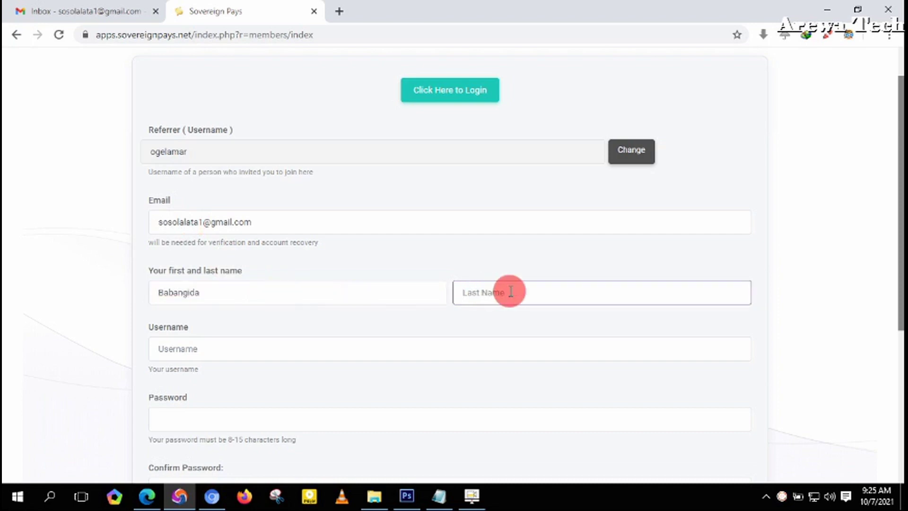
Step: Fill in the last name, the username and the account password
left_click(508, 291)
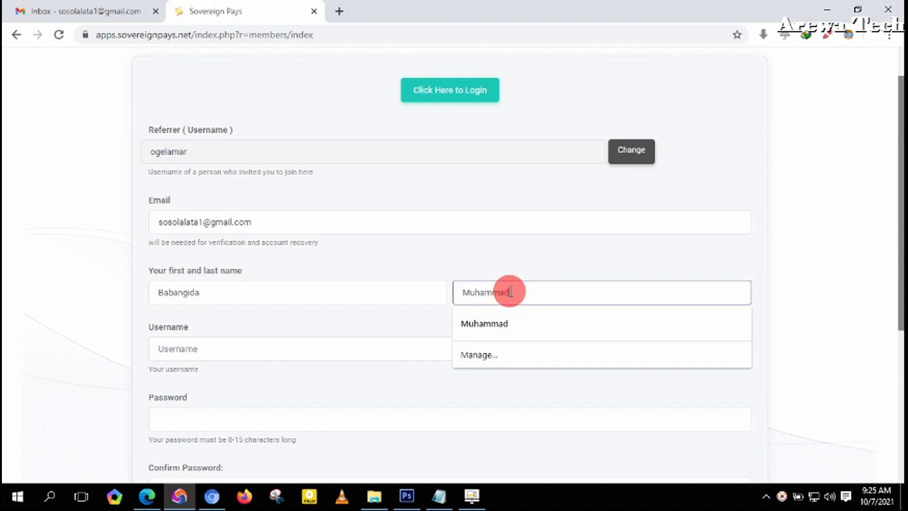
left_click(541, 250)
left_click(277, 352)
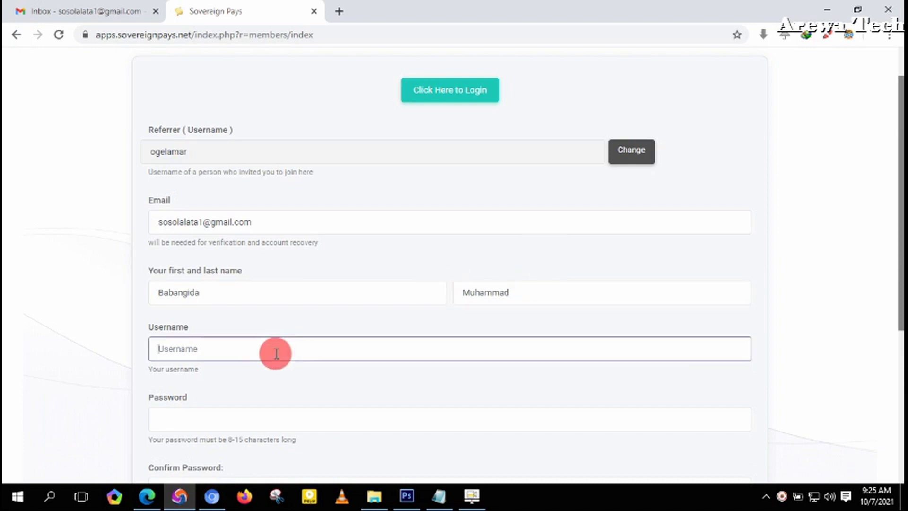
type("sosolalata")
left_click(232, 417)
type("•••••••")
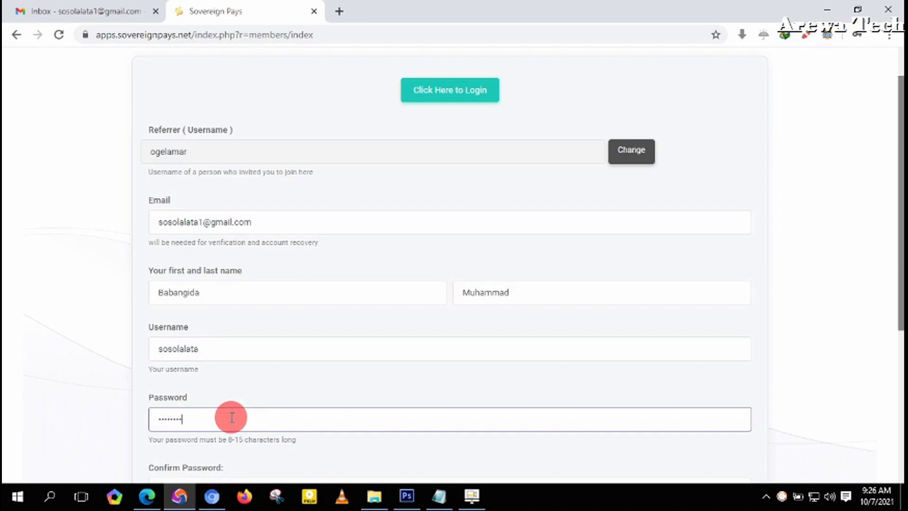
type("•")
Step: Re-enter the password in the Confirm Password field
scroll(893, 310, "down", 2)
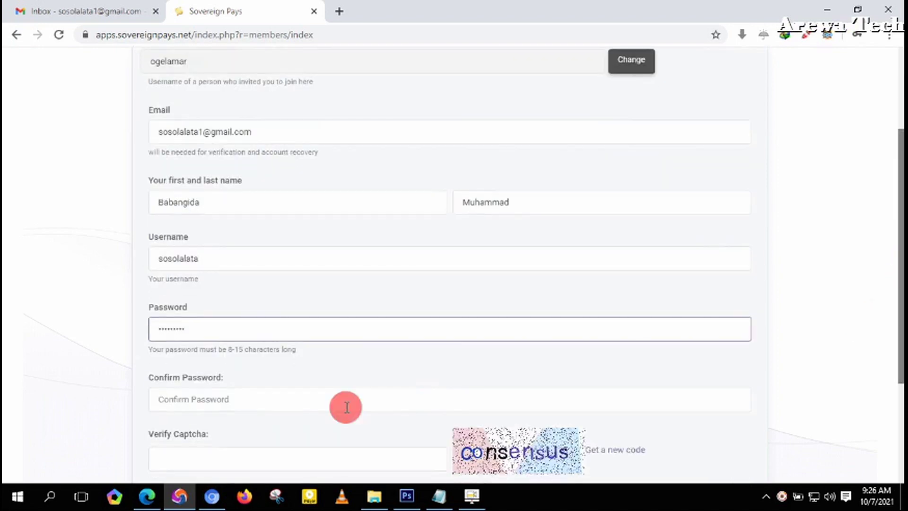
left_click(298, 400)
type("••••••••")
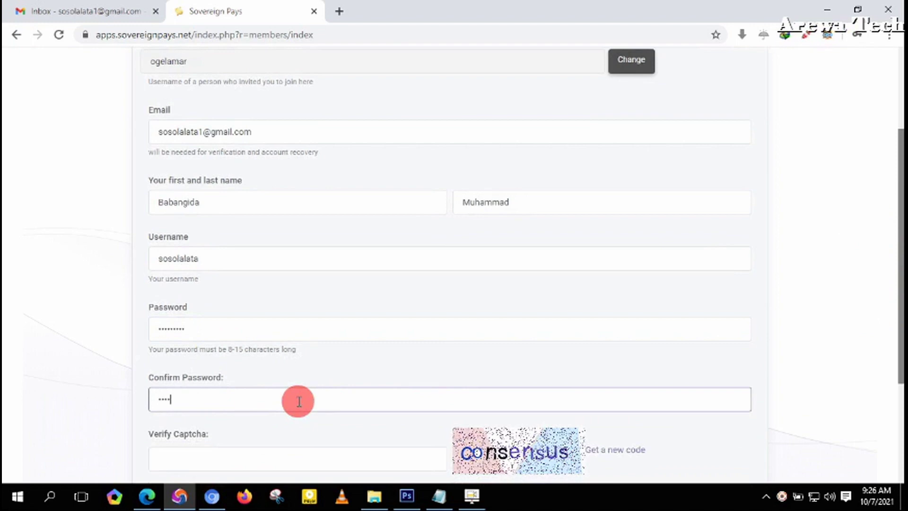
type("•")
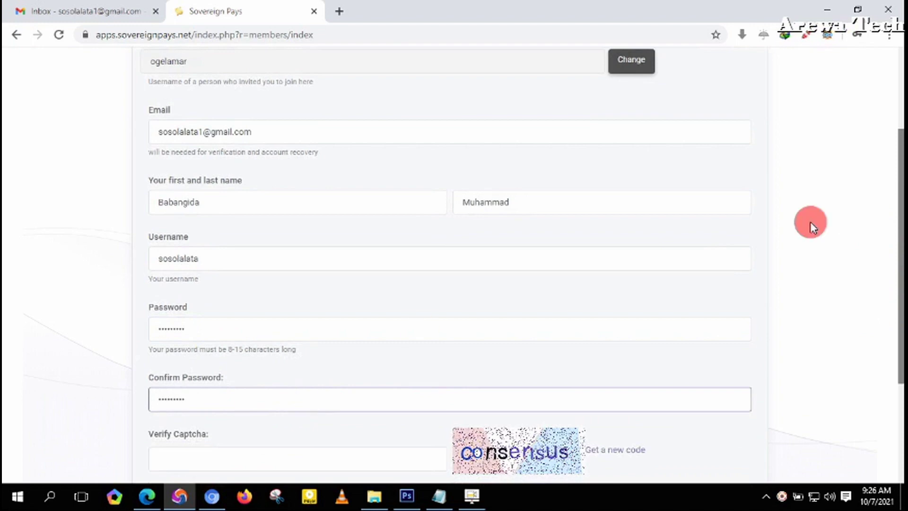
Step: Answer the captcha, agree to the terms & conditions and submit the registration
scroll(896, 197, "down", 2)
left_click(204, 367)
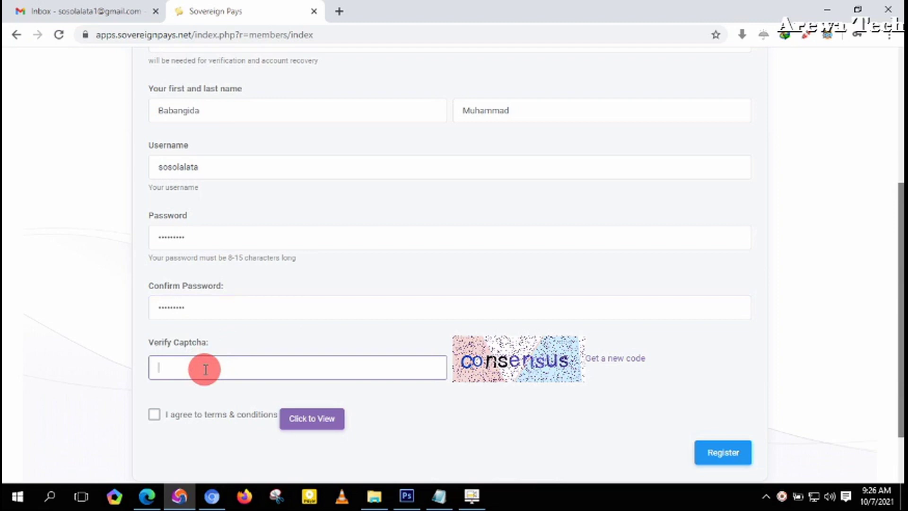
type("consensus")
left_click(153, 415)
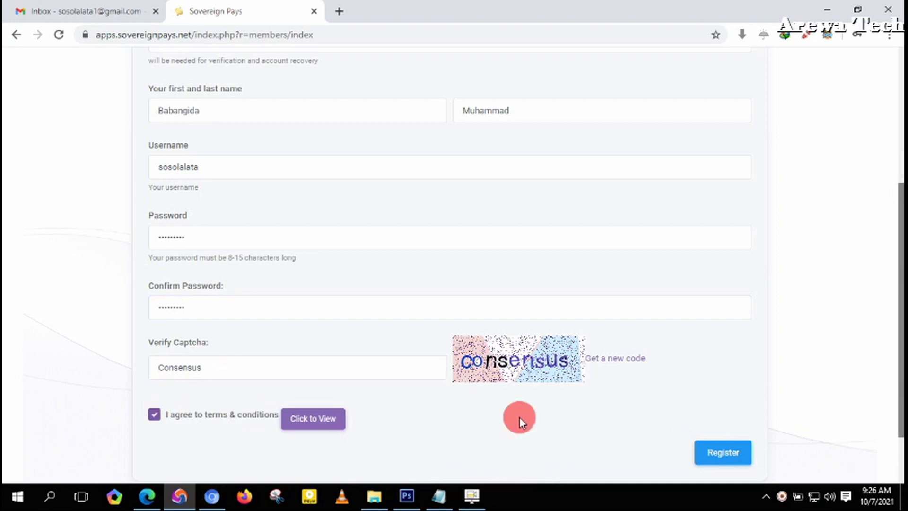
left_click_drag(897, 304, 897, 341)
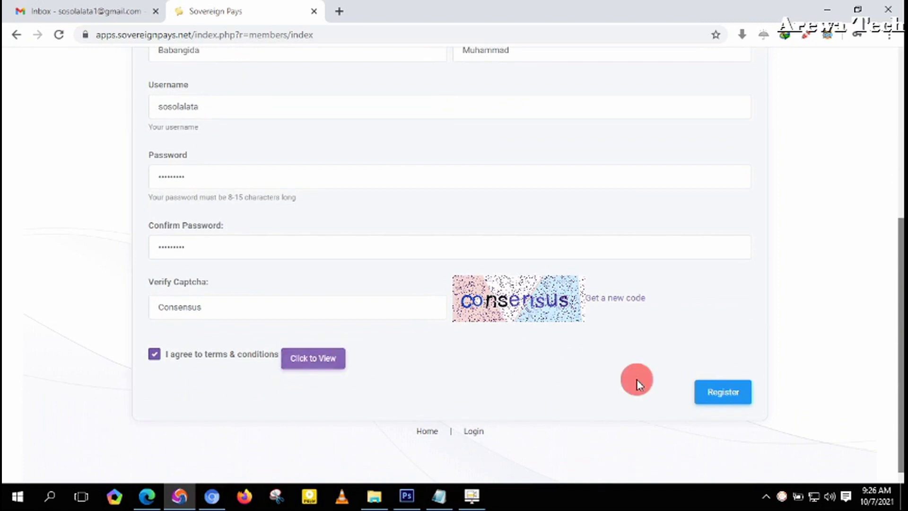
left_click(712, 399)
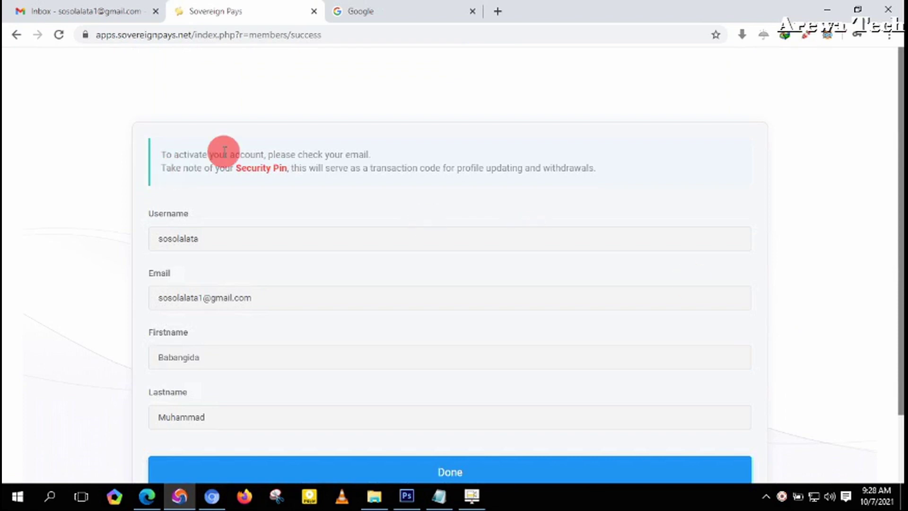
Step: Review the account details on the success page and click Done
left_click_drag(898, 114, 901, 150)
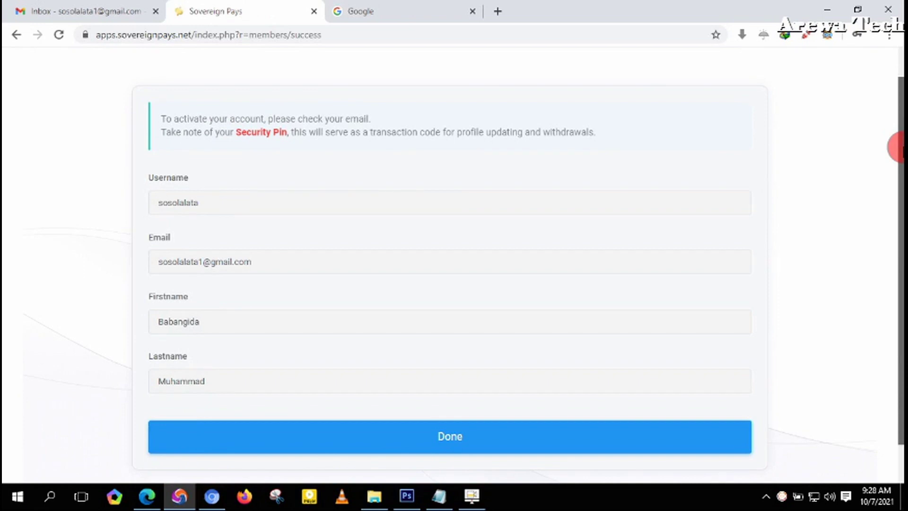
scroll(898, 189, "down", 1)
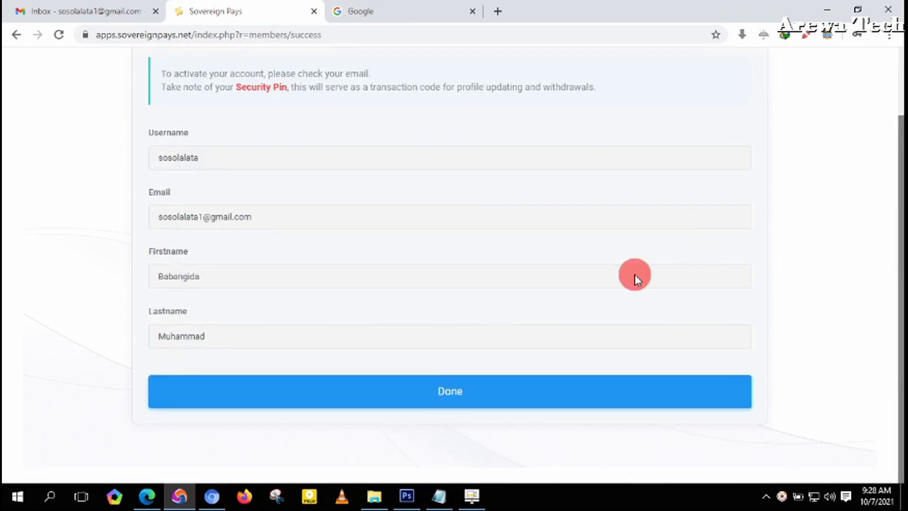
left_click(476, 396)
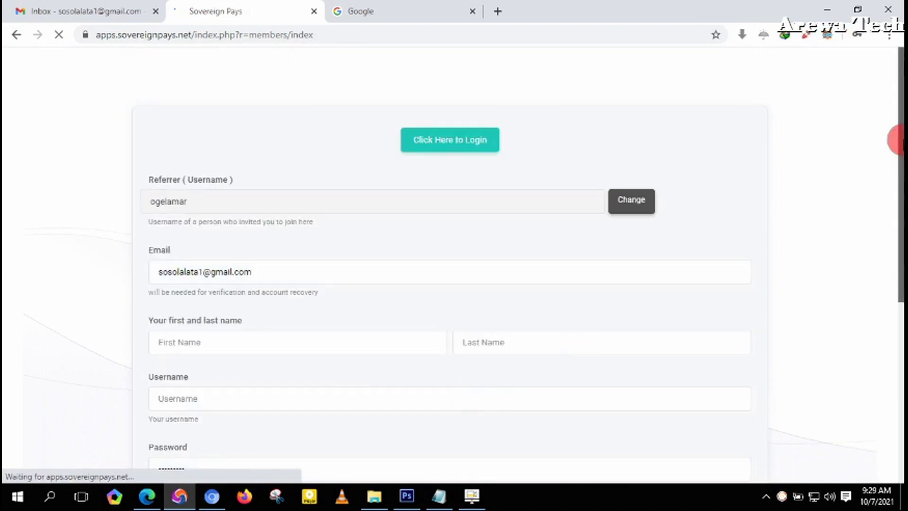
mouse_move(895, 140)
left_mouse_down()
mouse_move(896, 315)
mouse_move(895, 124)
left_mouse_up()
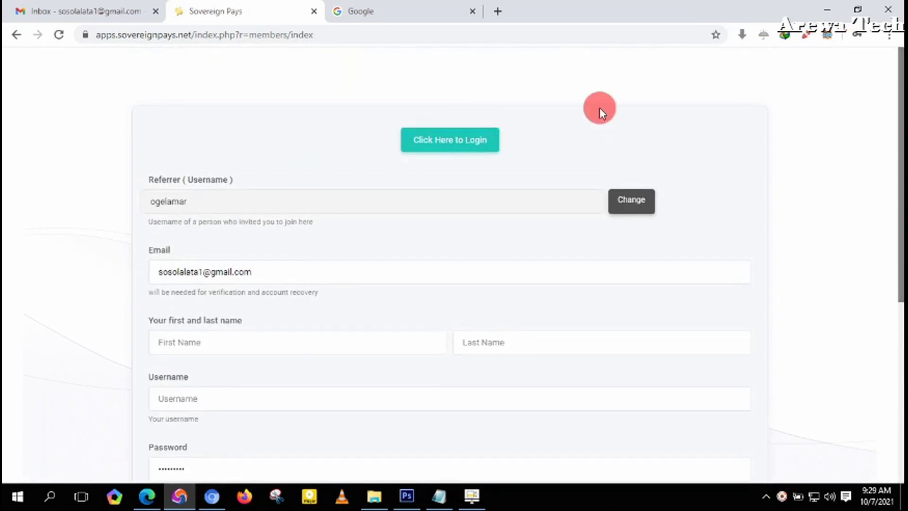
Step: Open the Welcome to Sovereign Pays email under Updates and activate the account through its link
left_click(113, 5)
left_click(263, 97)
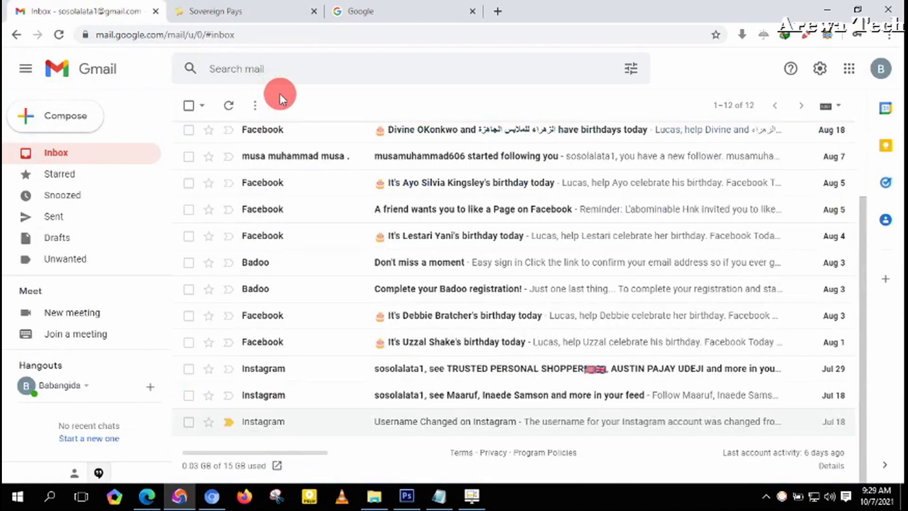
left_click(70, 155)
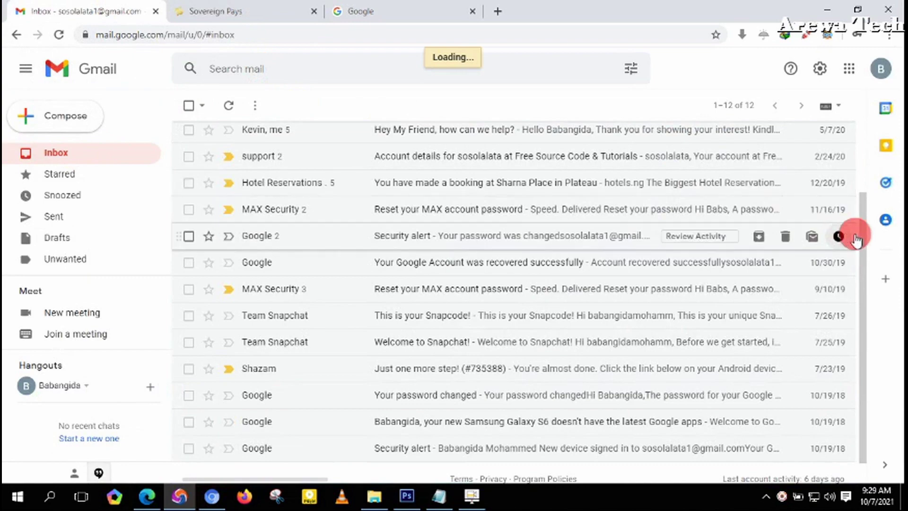
left_click_drag(862, 234, 838, 99)
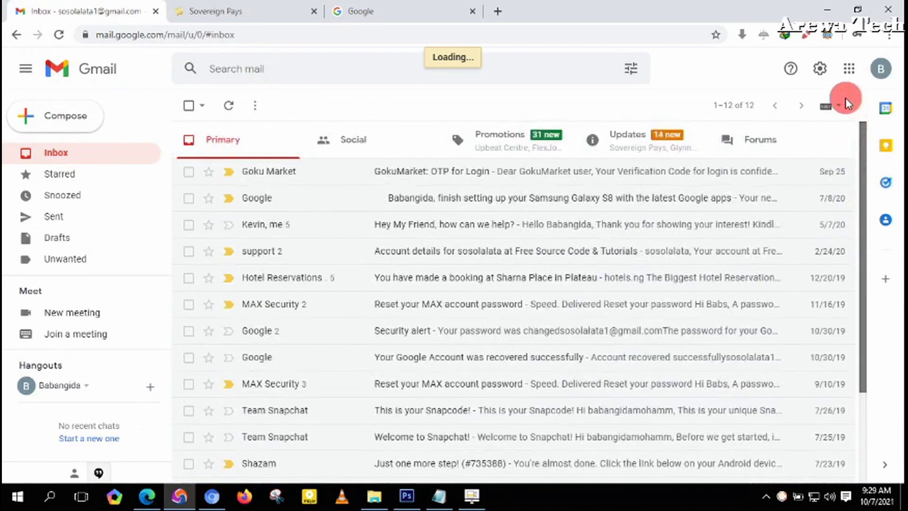
left_click(616, 147)
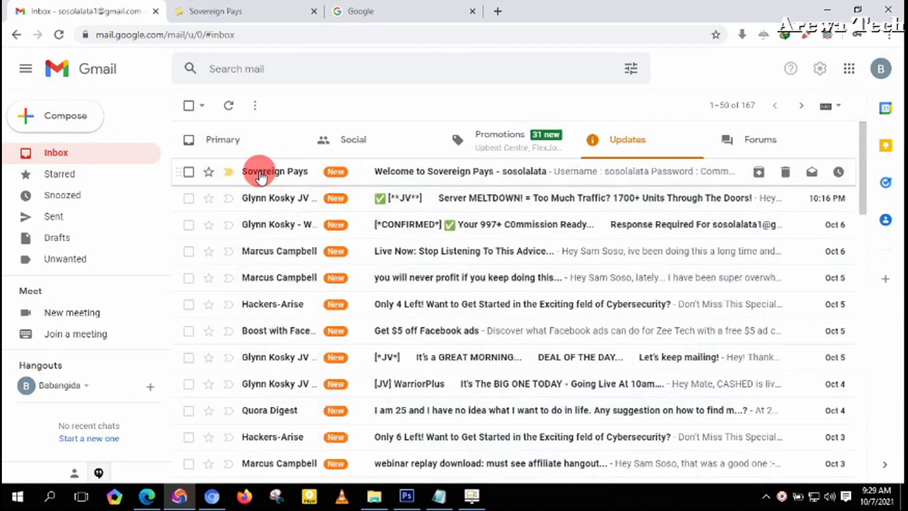
left_click(260, 174)
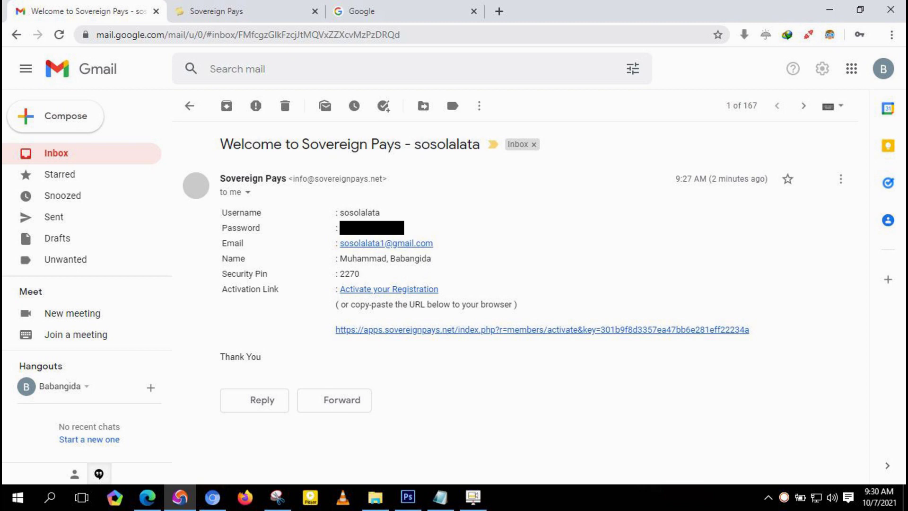
left_click(387, 289)
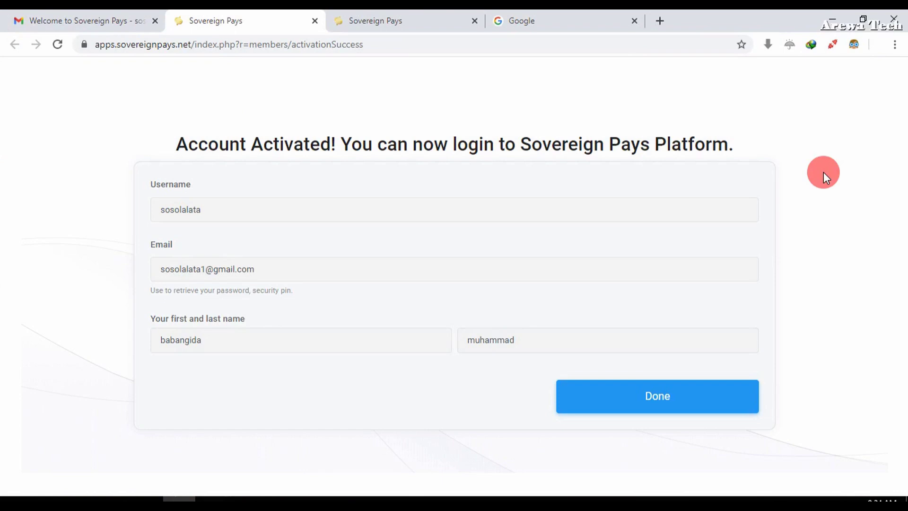
left_click(639, 403)
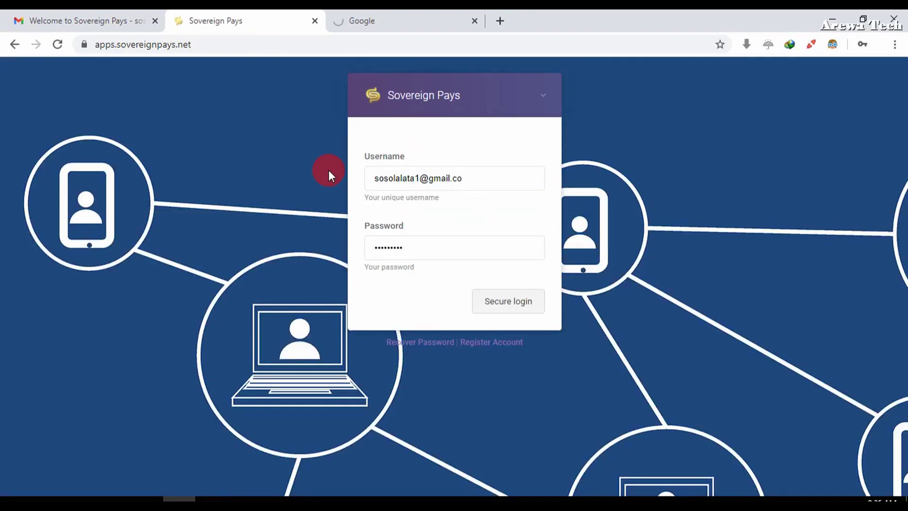
Step: Replace the autofilled login e-mail with the account username and retype the password
left_click(470, 171)
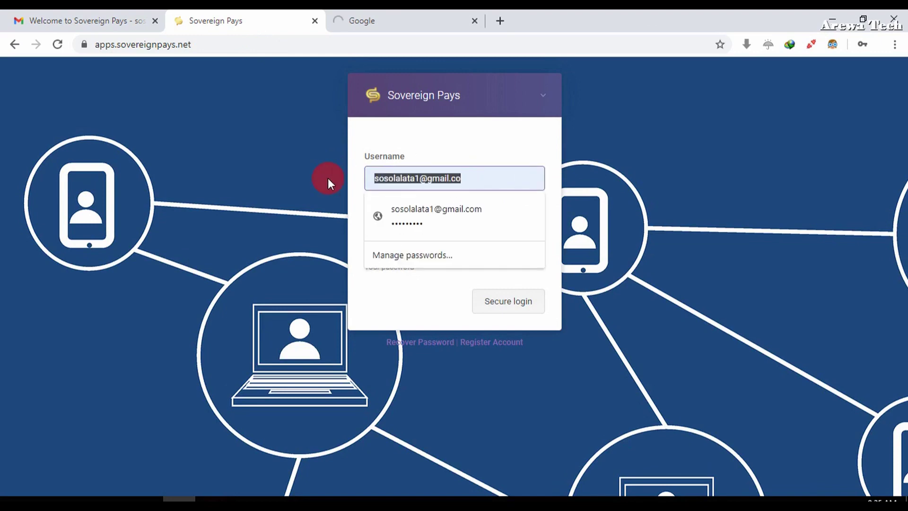
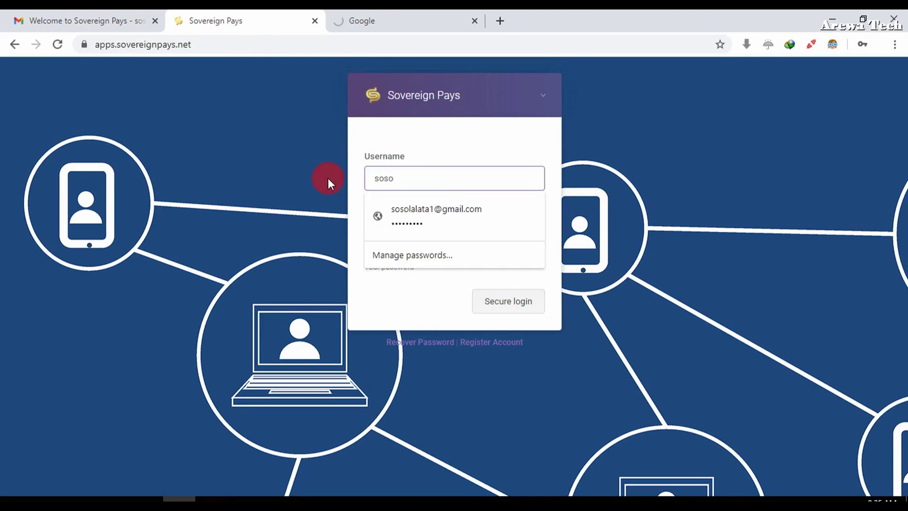
left_click(382, 147)
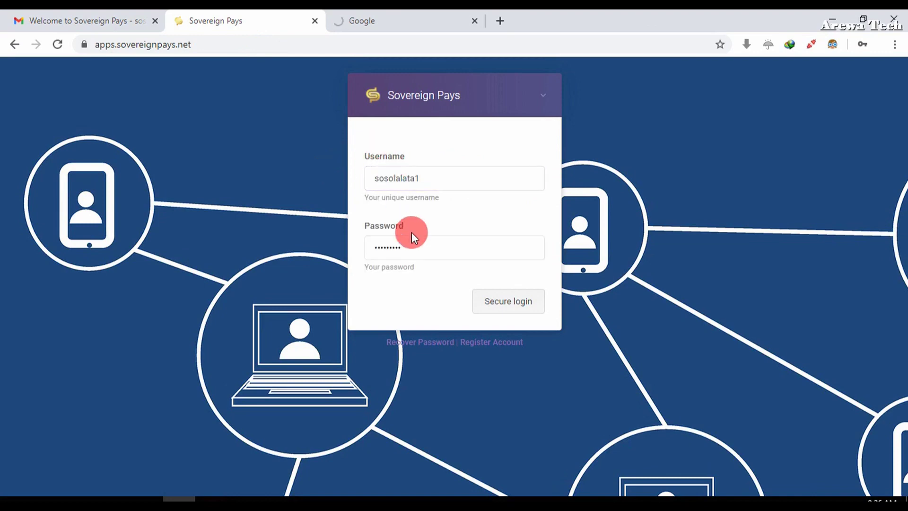
left_click(412, 249)
left_click_drag(412, 250, 344, 251)
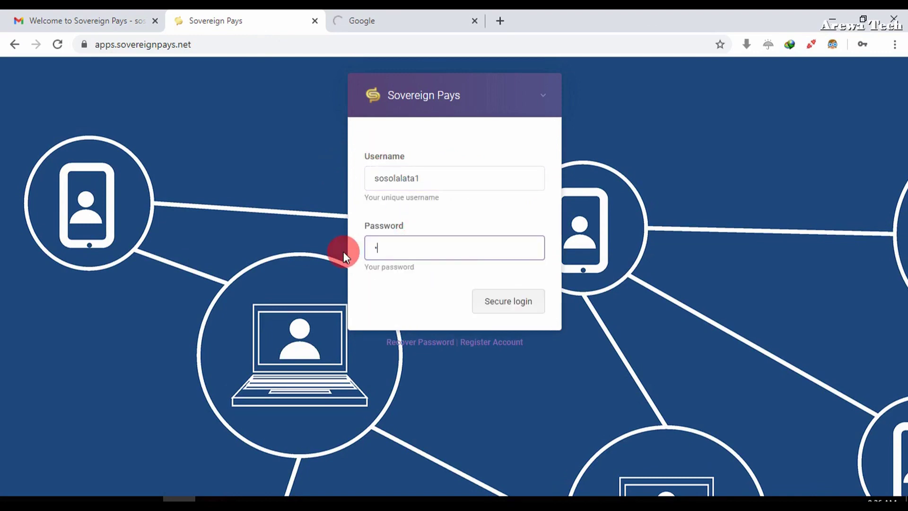
Step: Sign in, save the password in the browser, and scroll to the 4,000.00 SVM balance
left_click(497, 301)
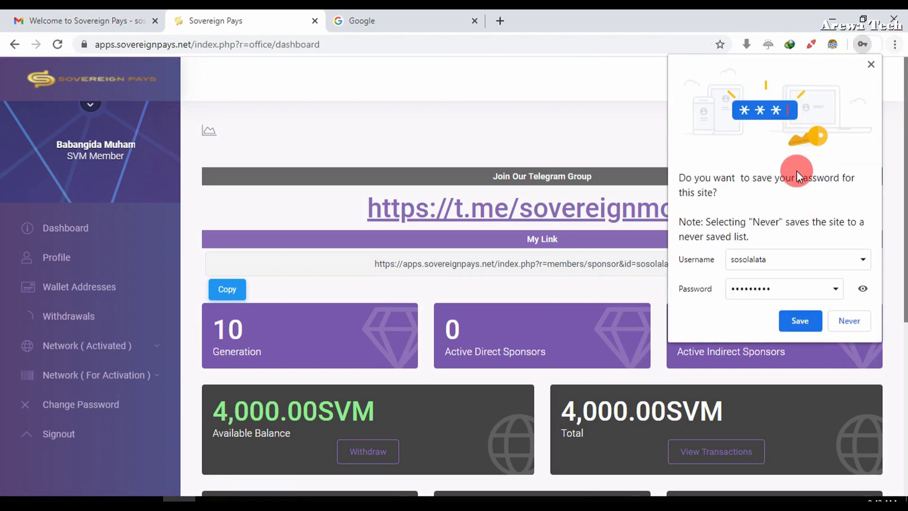
left_click(814, 320)
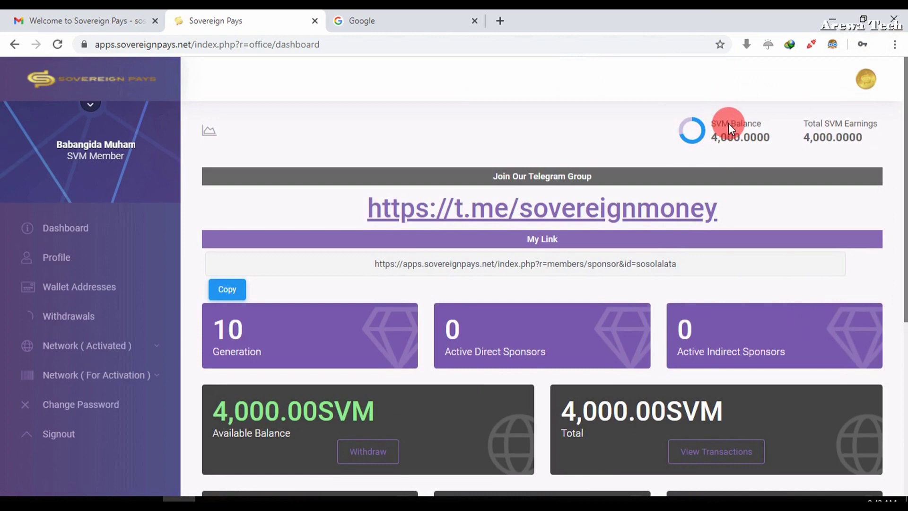
left_click_drag(903, 128, 903, 110)
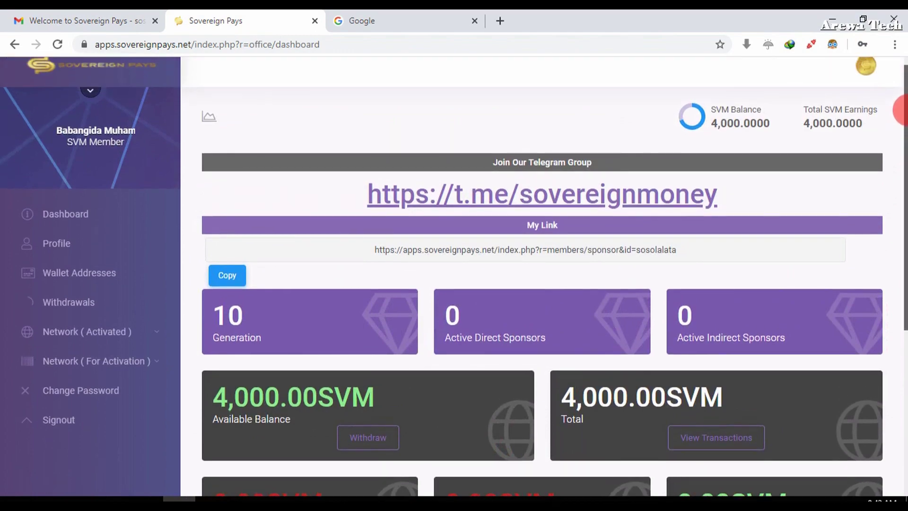
left_click_drag(903, 109, 900, 172)
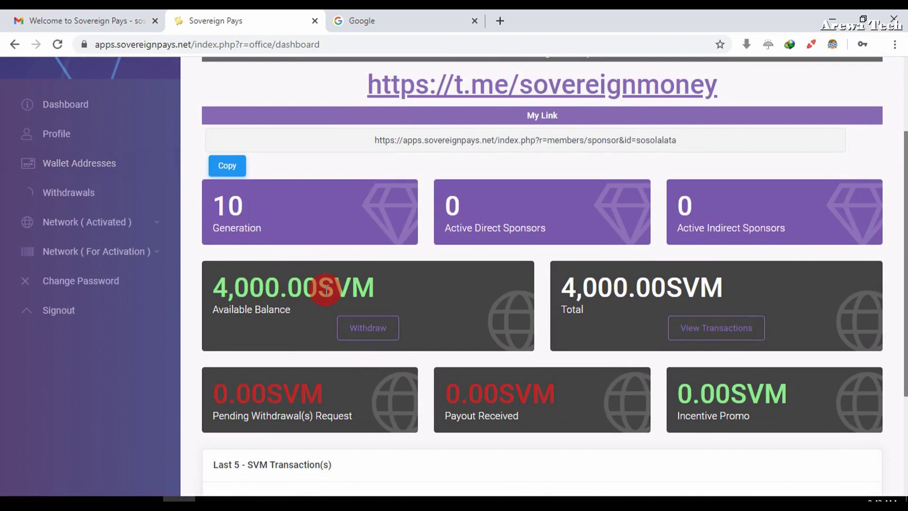
left_click(369, 327)
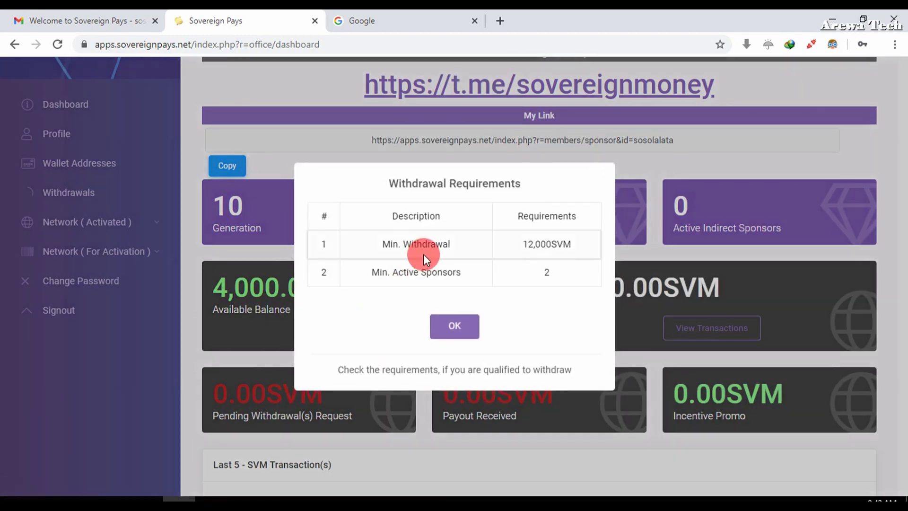
left_click_drag(391, 216, 433, 220)
left_click(426, 243)
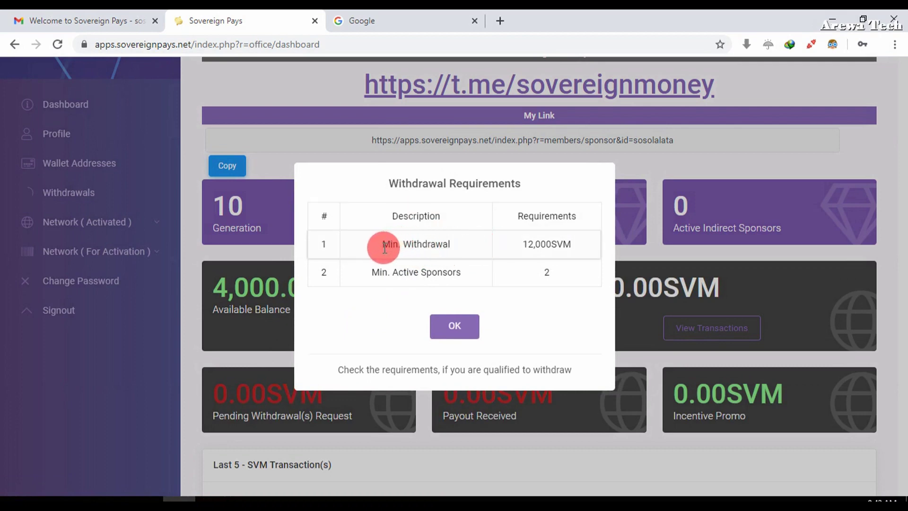
left_click_drag(392, 245, 451, 240)
left_click(517, 250)
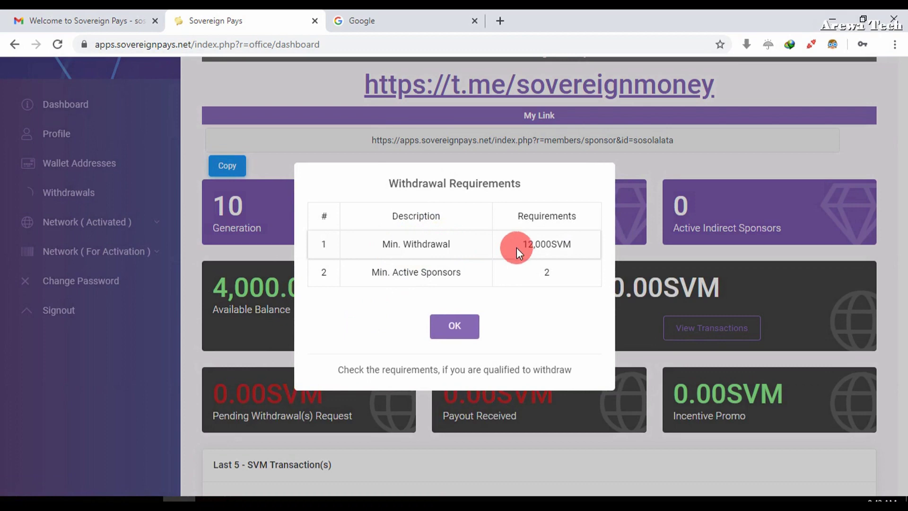
left_click_drag(515, 242, 581, 244)
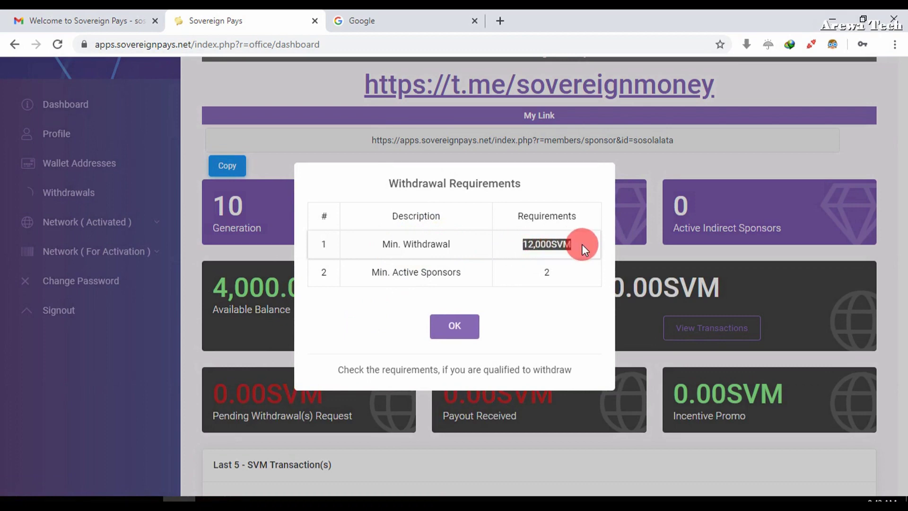
left_click(548, 266)
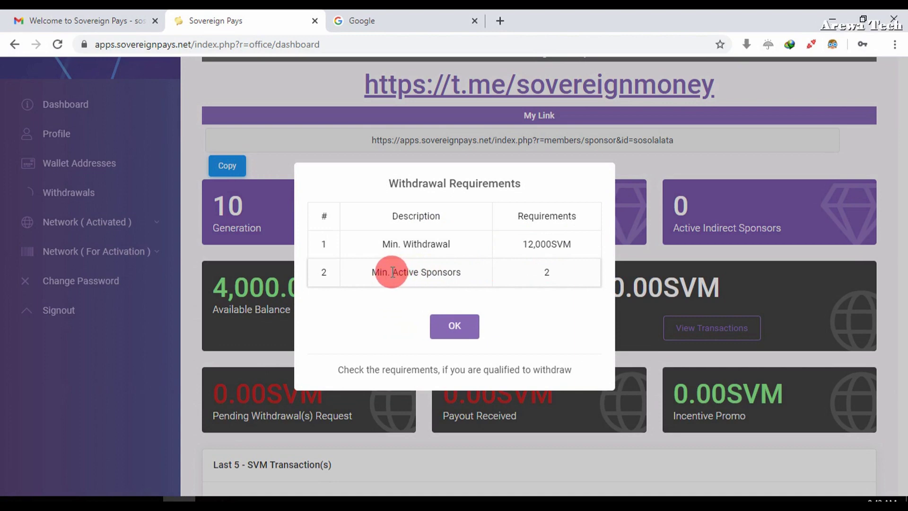
left_click_drag(391, 272, 436, 271)
left_click(511, 279)
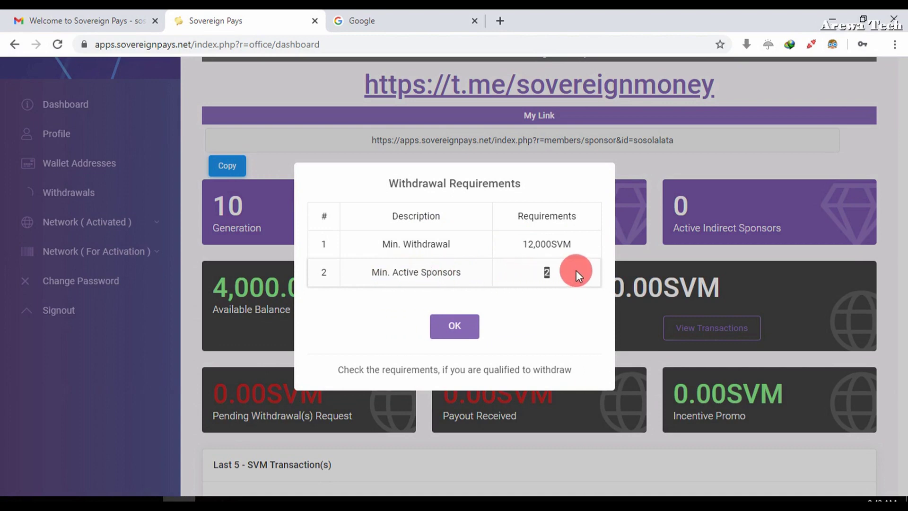
left_click(455, 325)
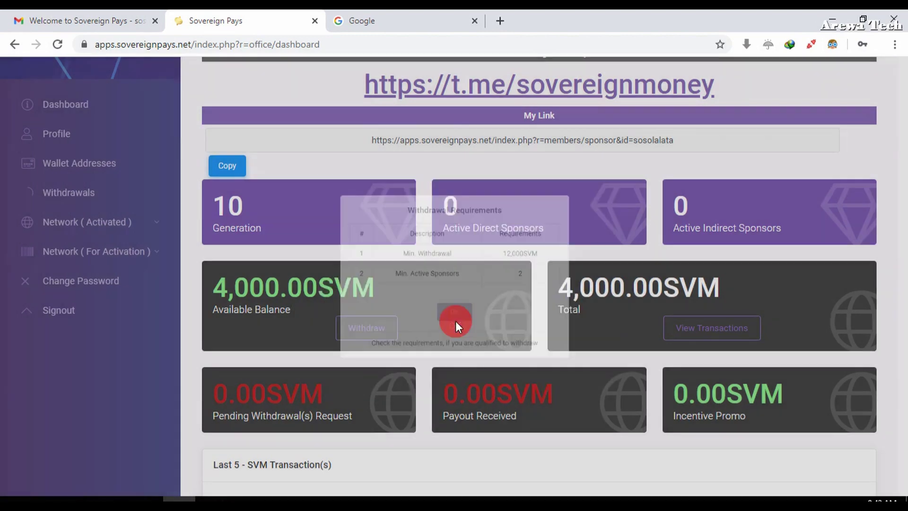
scroll(898, 177, "down", 1)
scroll(899, 177, "up", 2)
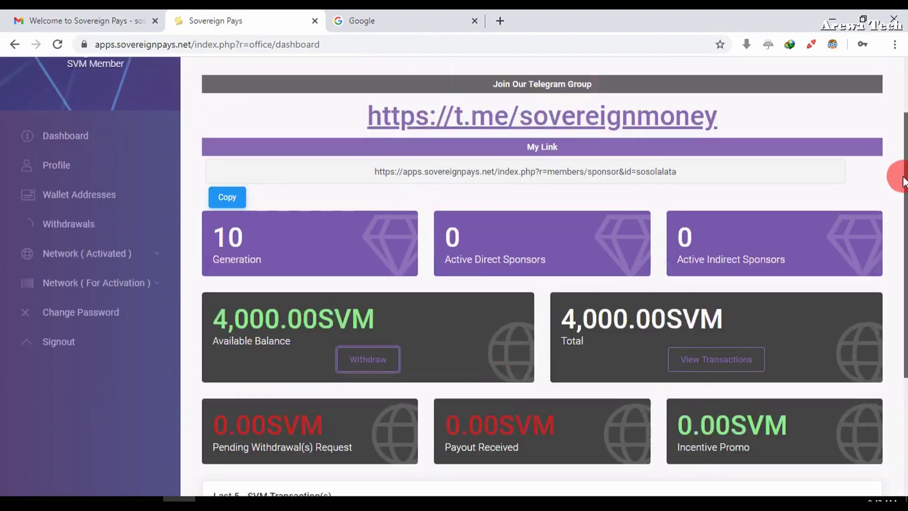
Step: Check the Profile and Wallet Addresses pages, then view the empty Withdrawals history
left_click(62, 177)
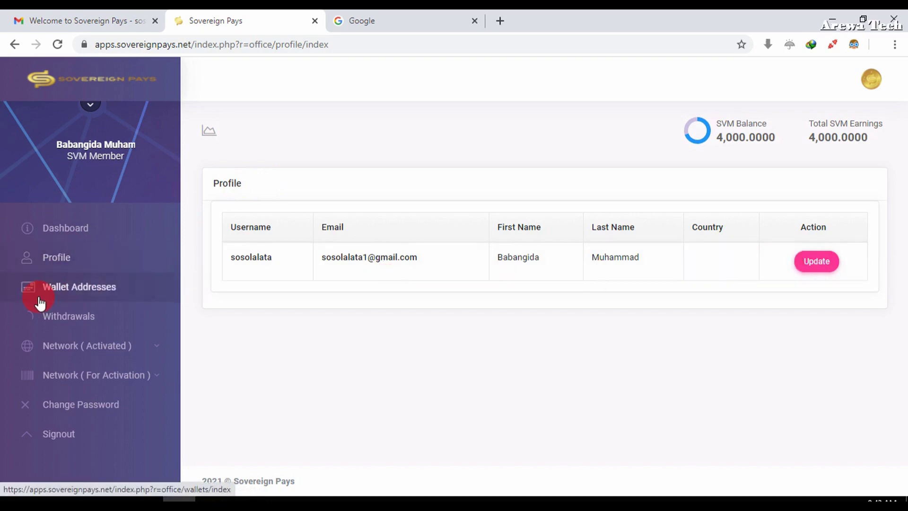
left_click(62, 291)
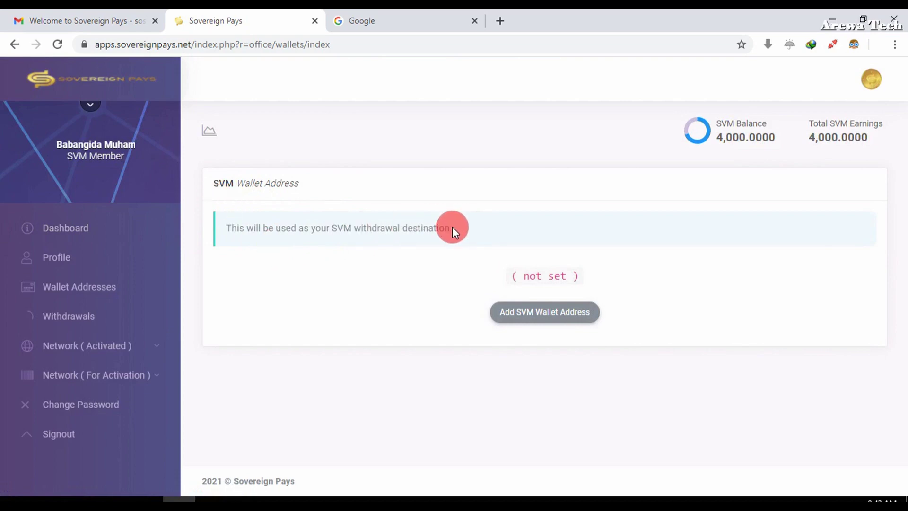
left_click(29, 317)
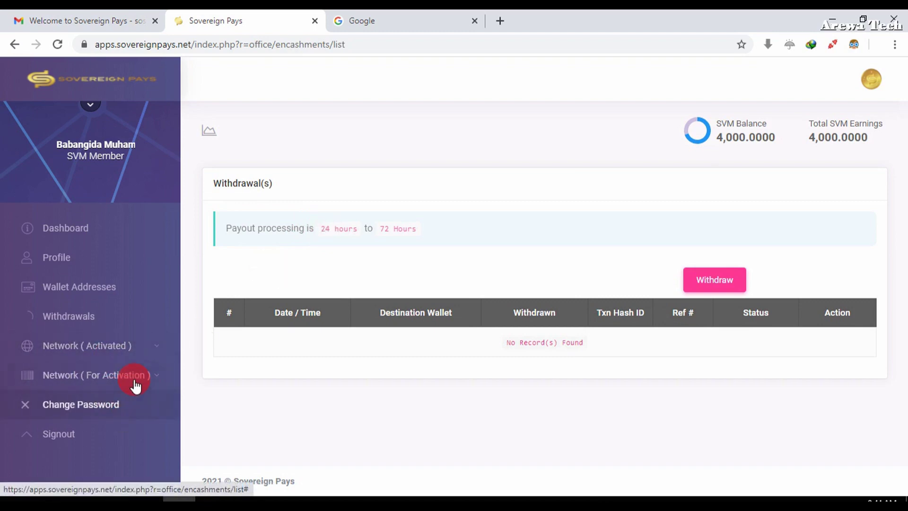
Step: Expand and collapse the Network (Activated) and Network (For Activation) sidebar sections
left_click(155, 349)
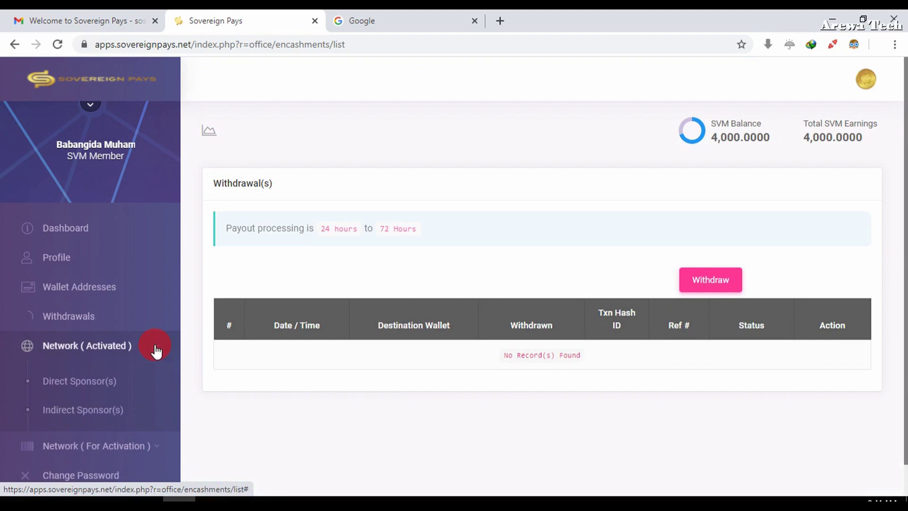
left_click(155, 349)
left_click(156, 377)
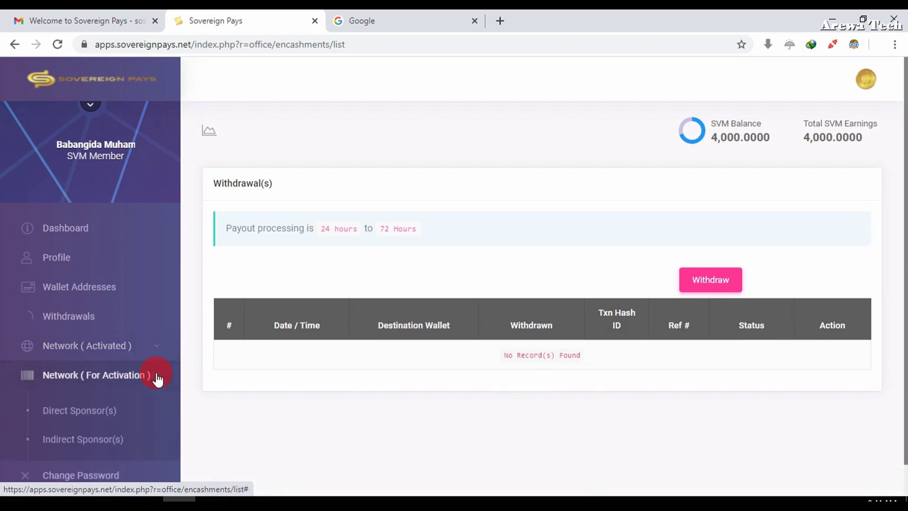
left_click(156, 377)
left_click(156, 350)
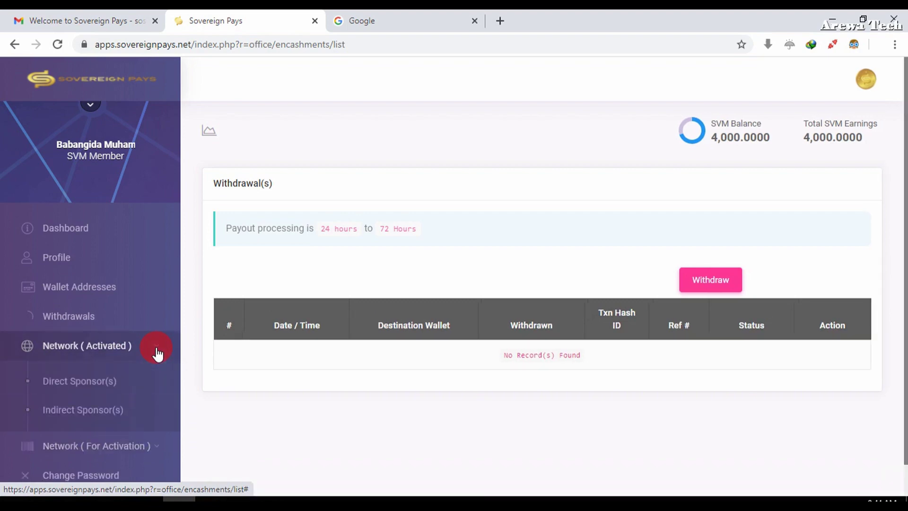
left_click(158, 353)
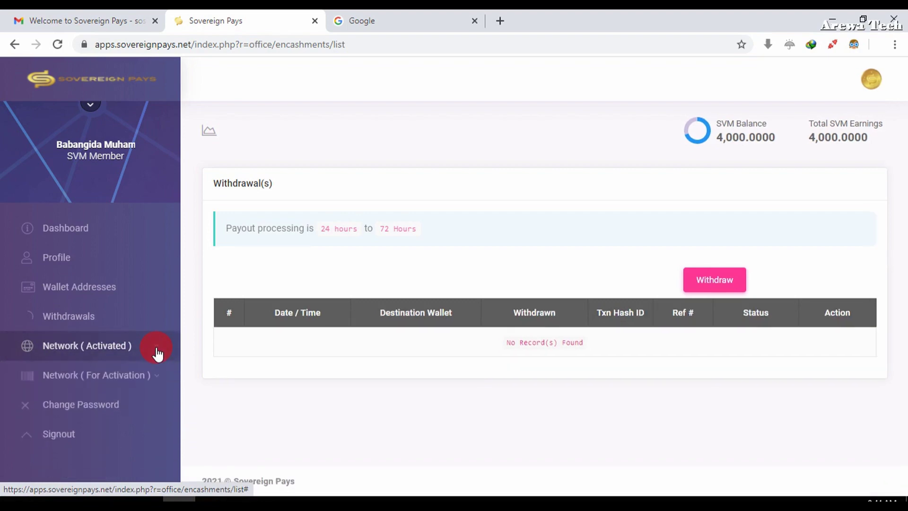
left_click(152, 348)
Step: View the Direct Sponsor(s) lists for both activated and awaiting-activation networks
left_click(75, 385)
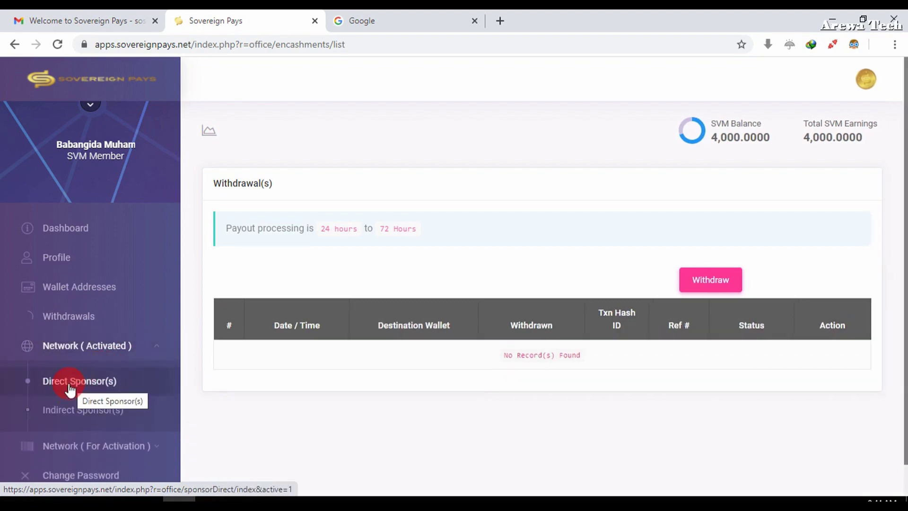
left_click(159, 352)
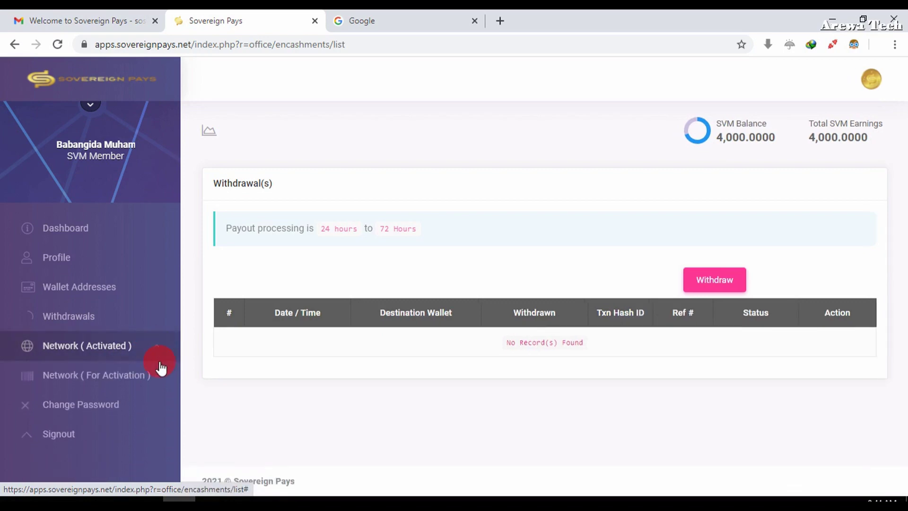
left_click(157, 375)
left_click(82, 423)
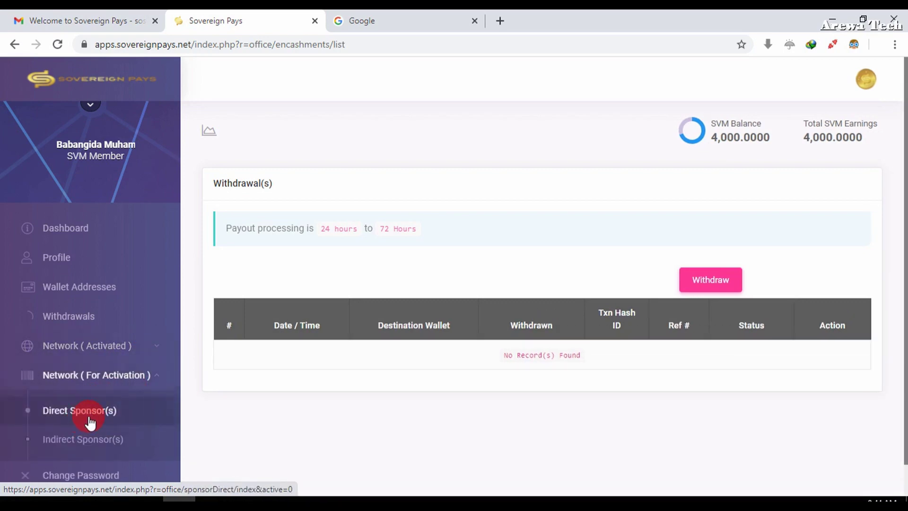
left_click(160, 378)
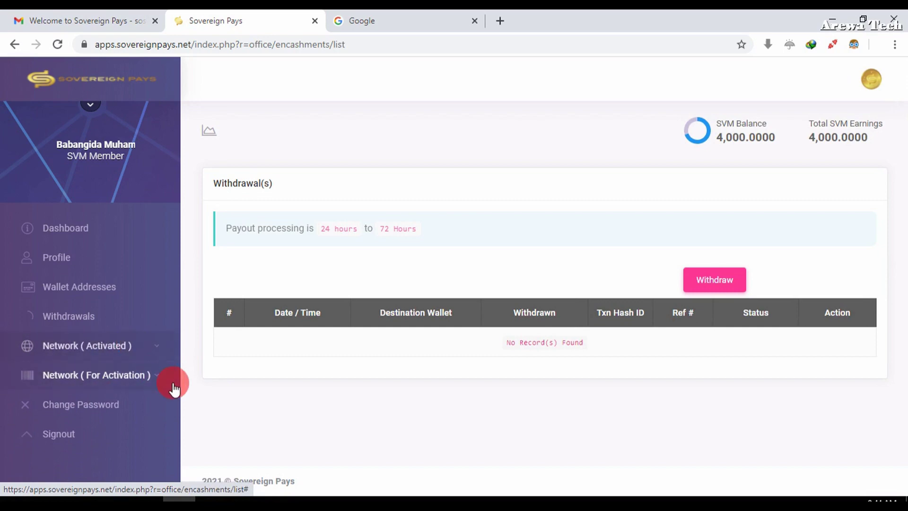
left_click(156, 350)
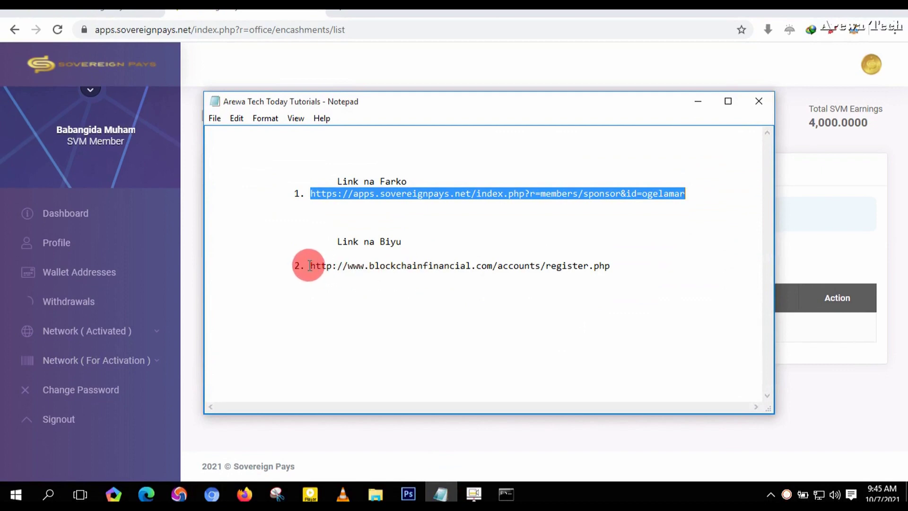
Step: Copy the Blockchain Financial registration link from the Notepad notes
left_click_drag(310, 265, 611, 265)
right_click(603, 262)
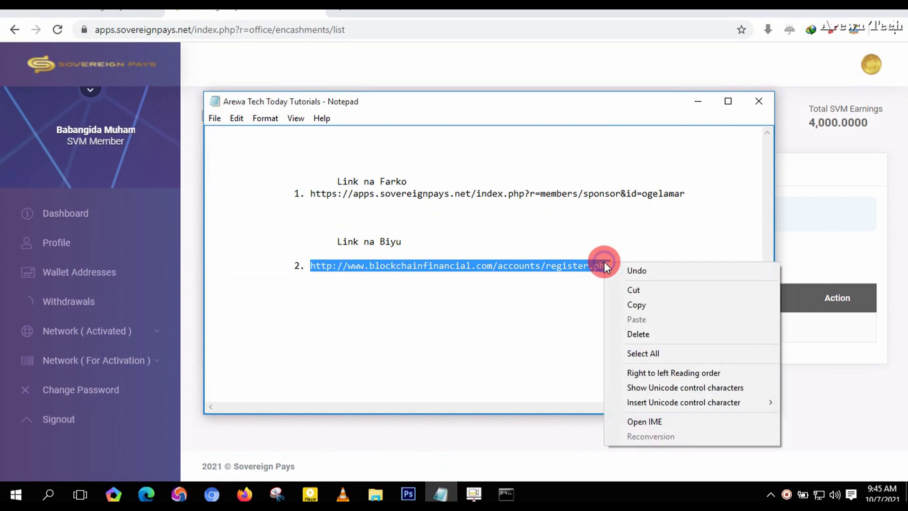
left_click(629, 303)
Step: Minimize Notepad and start a new blank browser tab
left_click(698, 102)
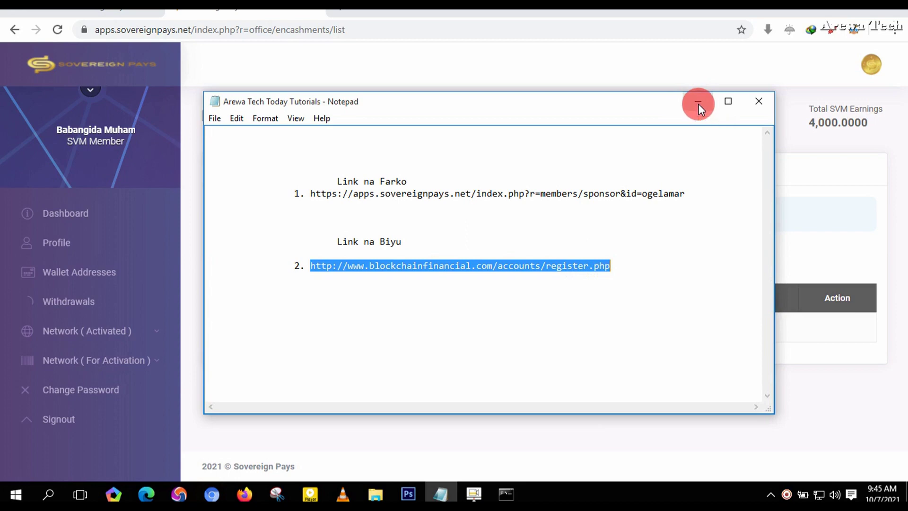
left_click(698, 104)
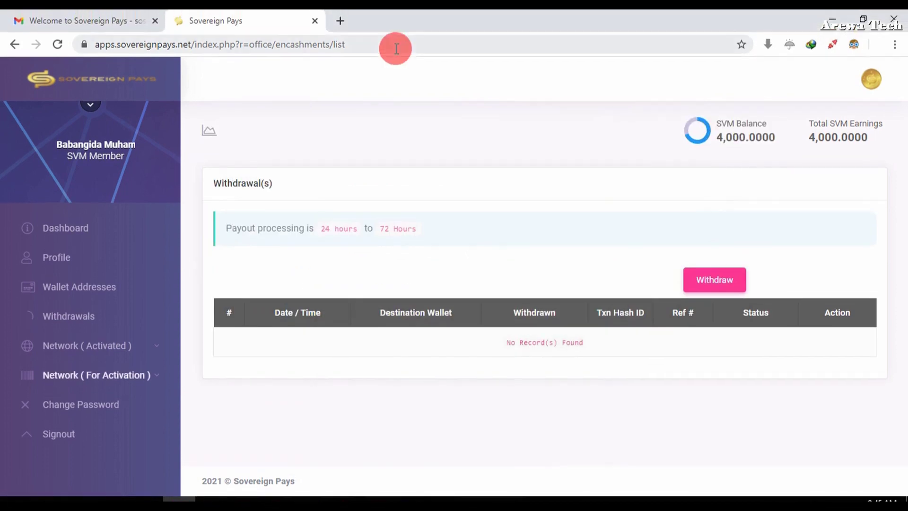
left_click(346, 19)
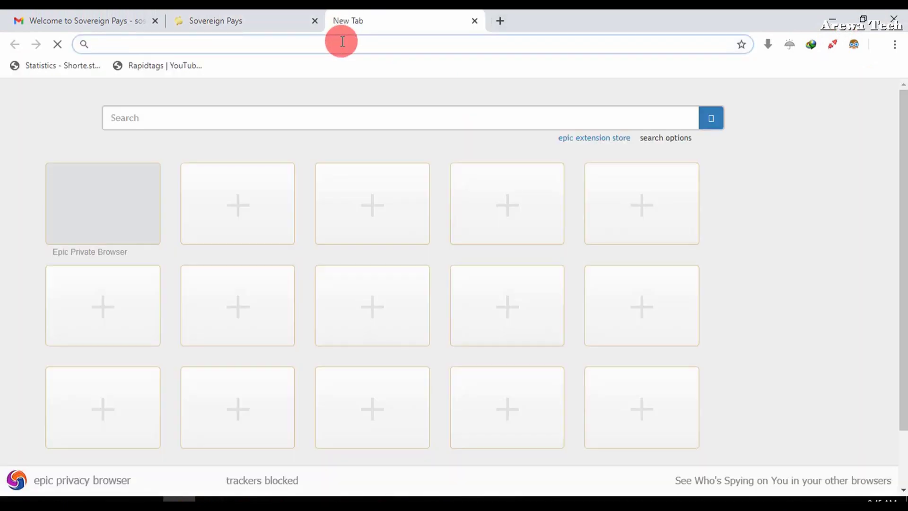
Step: Load the copied Blockchain Financial registration link in the new tab
key("ctrl+v")
key("Return")
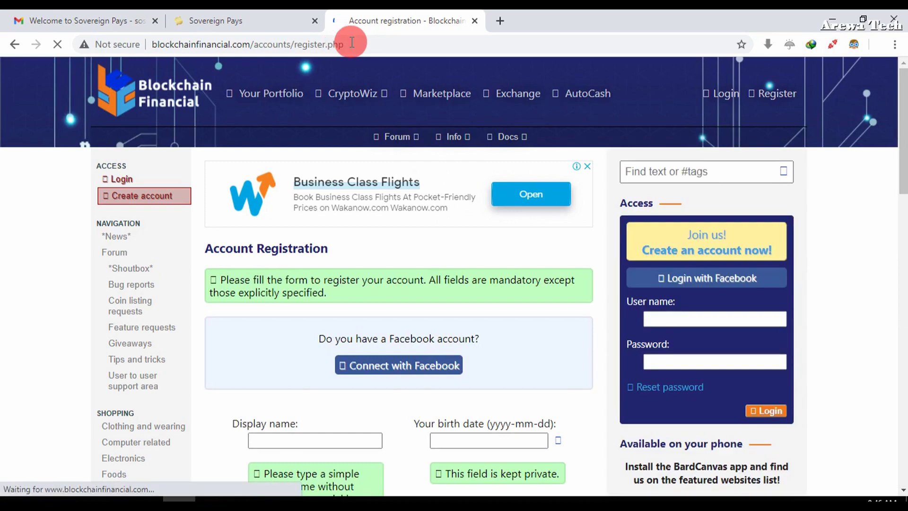
left_click_drag(903, 78, 903, 148)
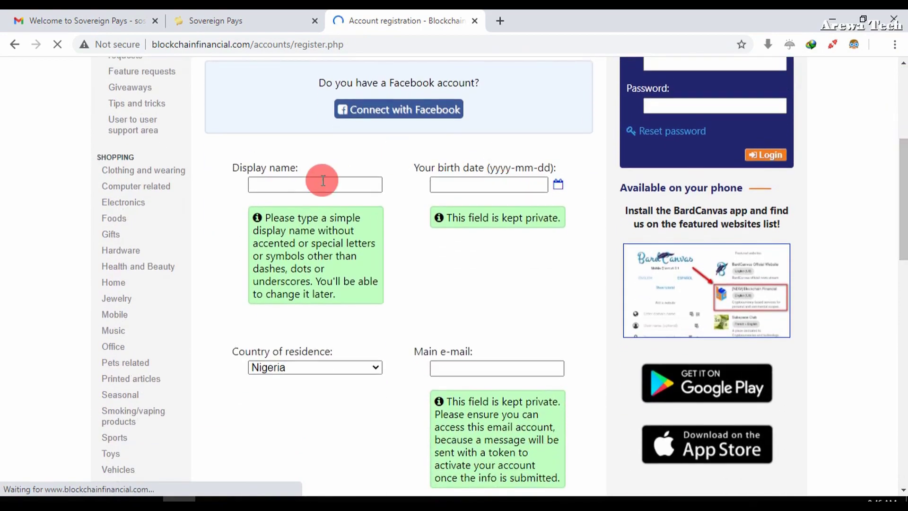
left_click(308, 185)
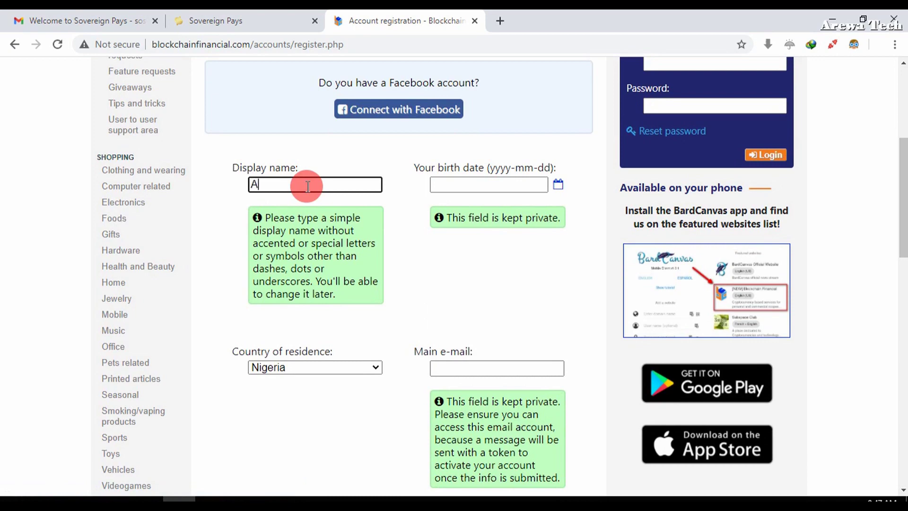
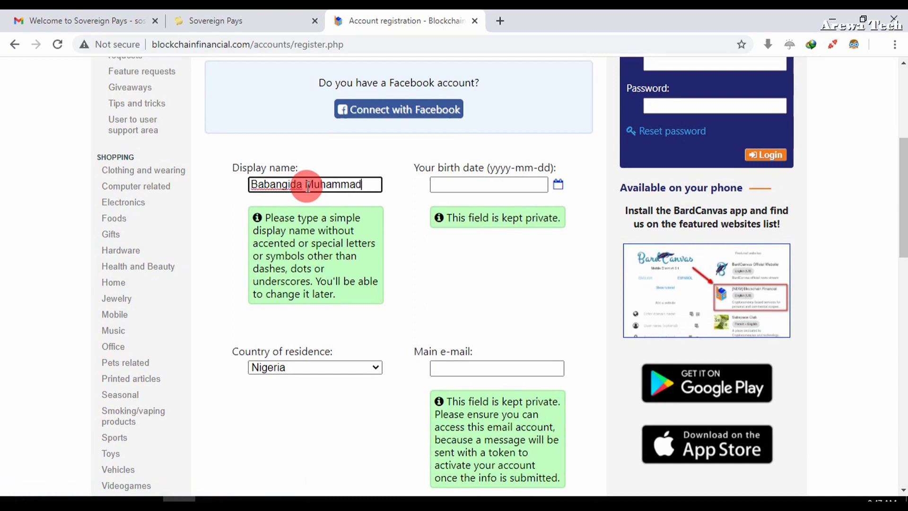
left_click(556, 186)
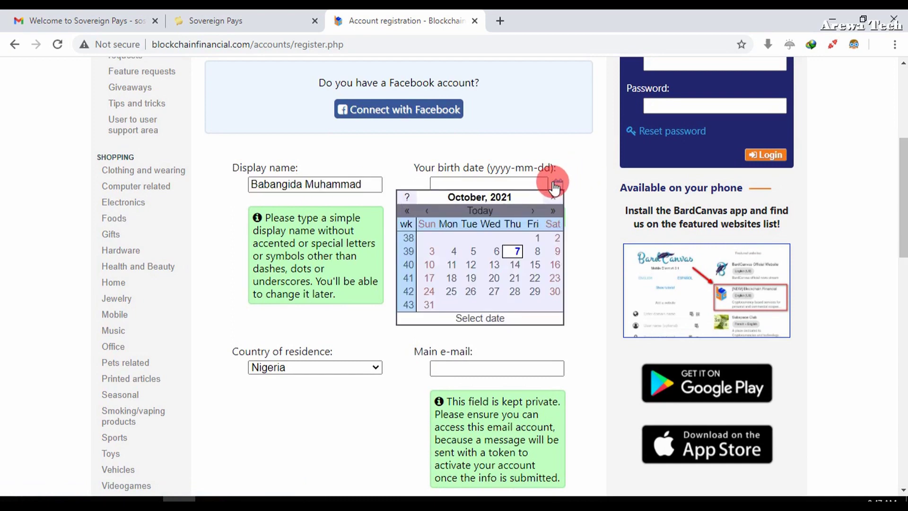
left_click(471, 264)
double_click(462, 185)
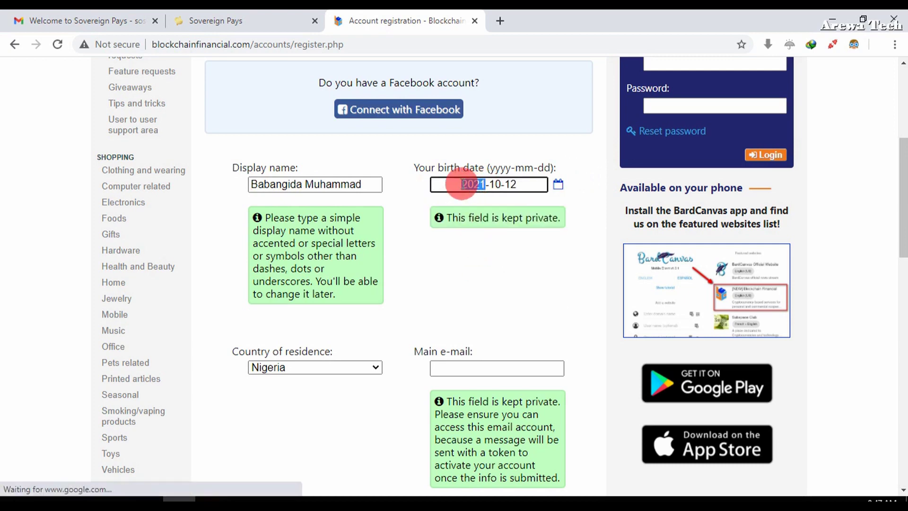
type("1998")
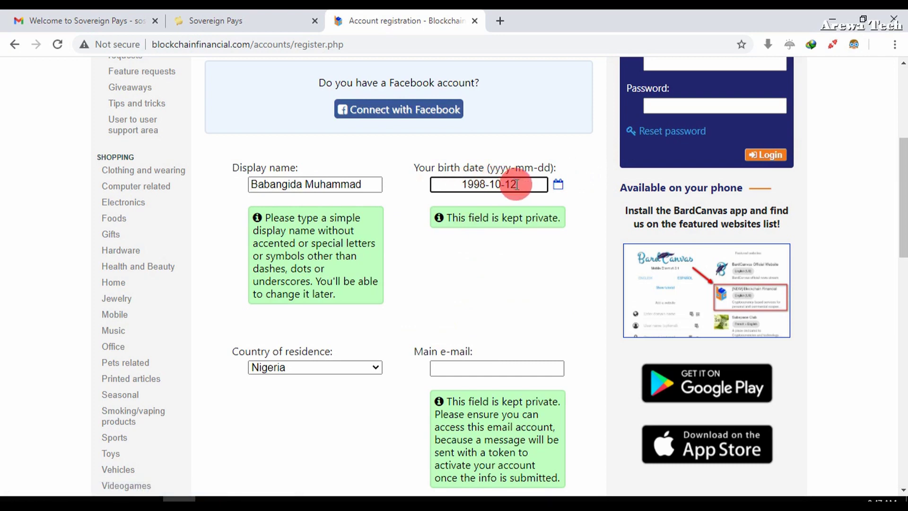
Step: Fill in the user's Gmail address as the main e-mail
scroll(618, 232, "down", 2)
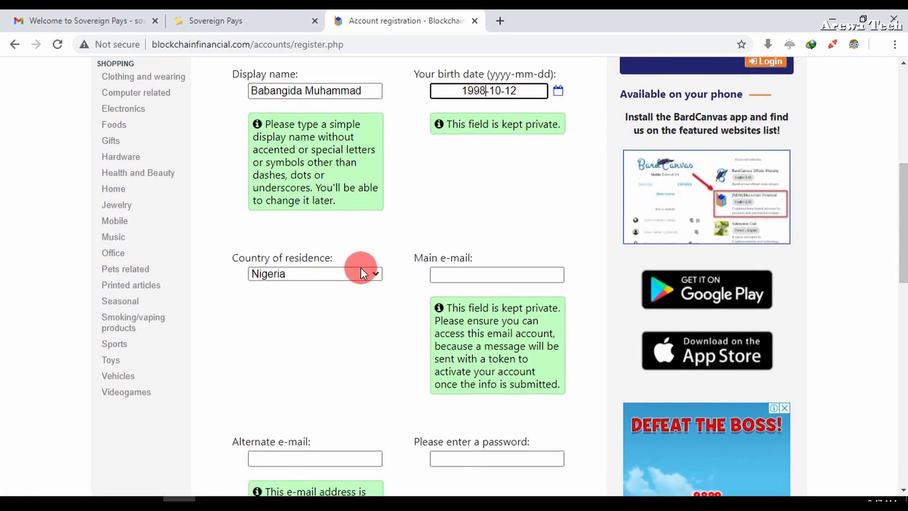
left_click(451, 277)
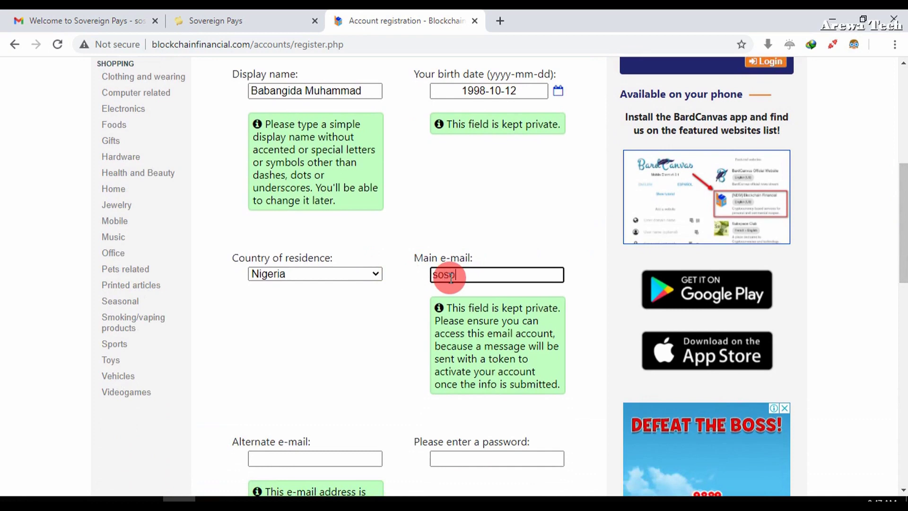
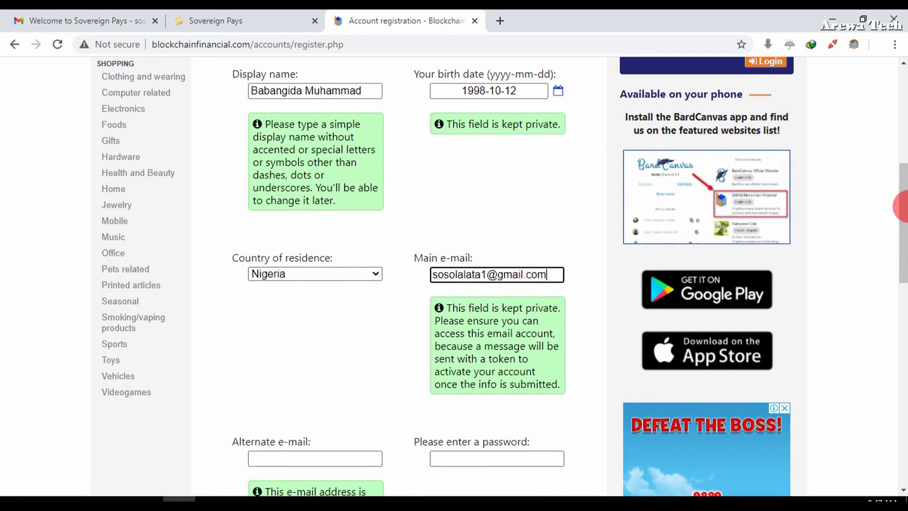
left_click_drag(900, 206, 838, 253)
left_click(350, 268)
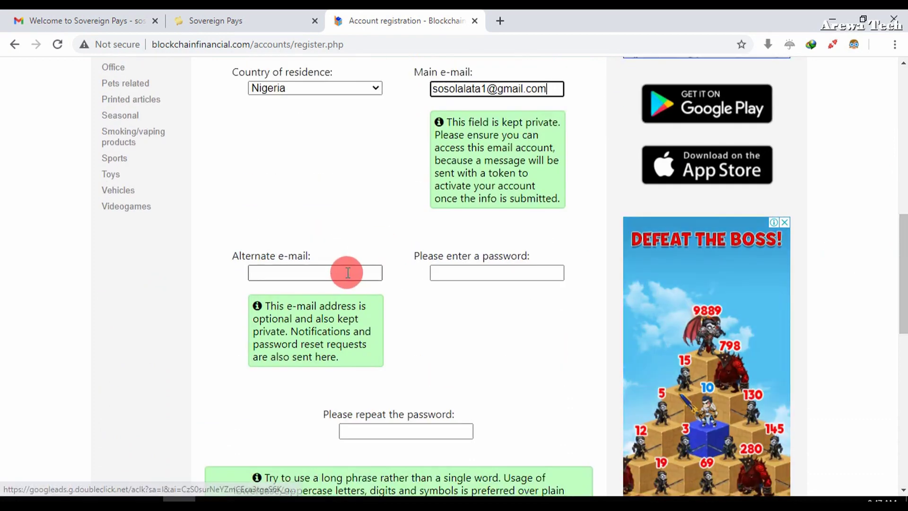
Step: Enter the account password and repeat it in the confirmation field
left_click(466, 271)
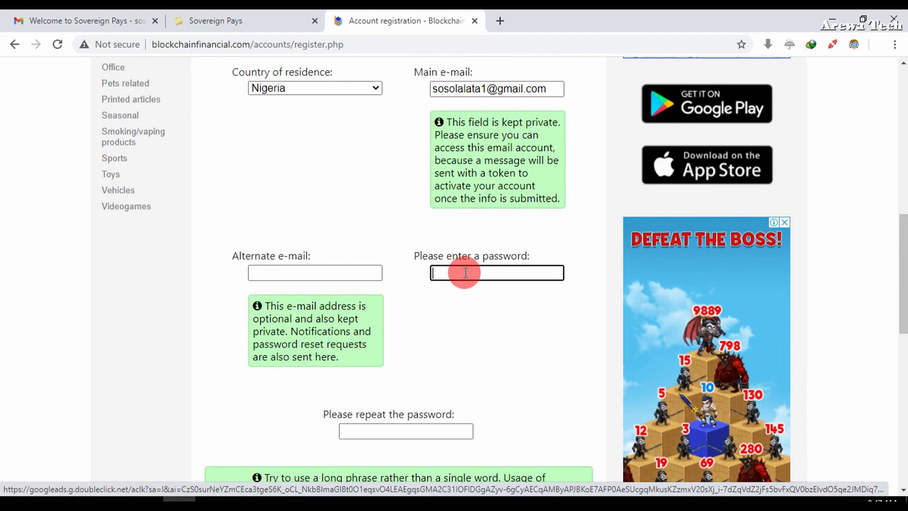
type("••••")
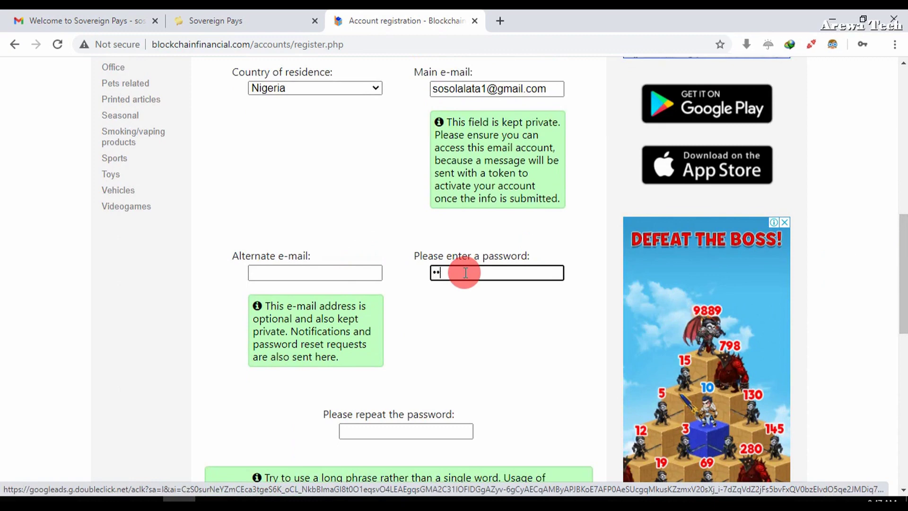
type("••••")
left_click(386, 430)
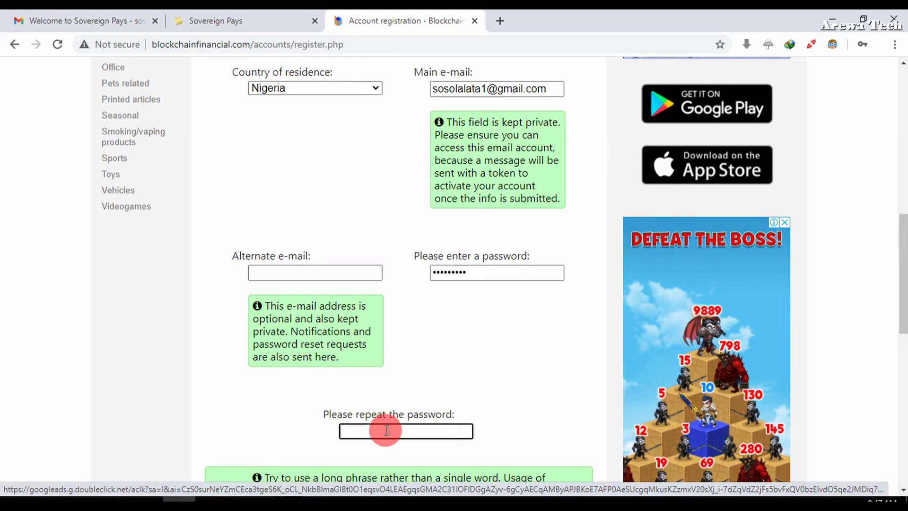
type("•••••••••")
scroll(378, 406, "down", 5)
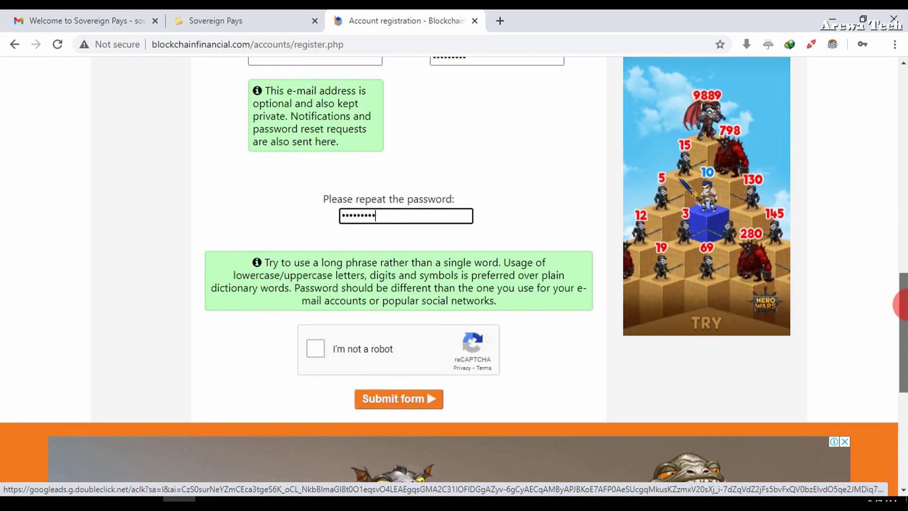
Step: Pass the reCAPTCHA by selecting the three chimney images, then submit the registration form
left_click(320, 346)
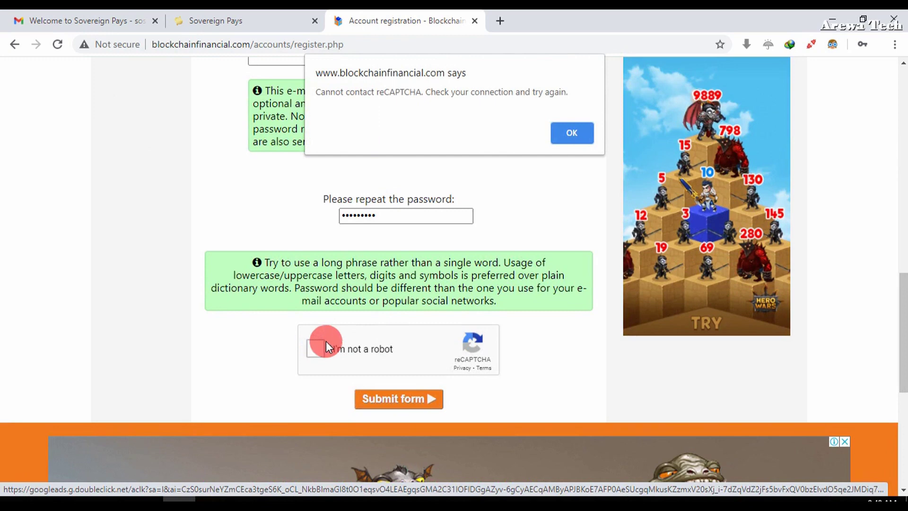
left_click(573, 129)
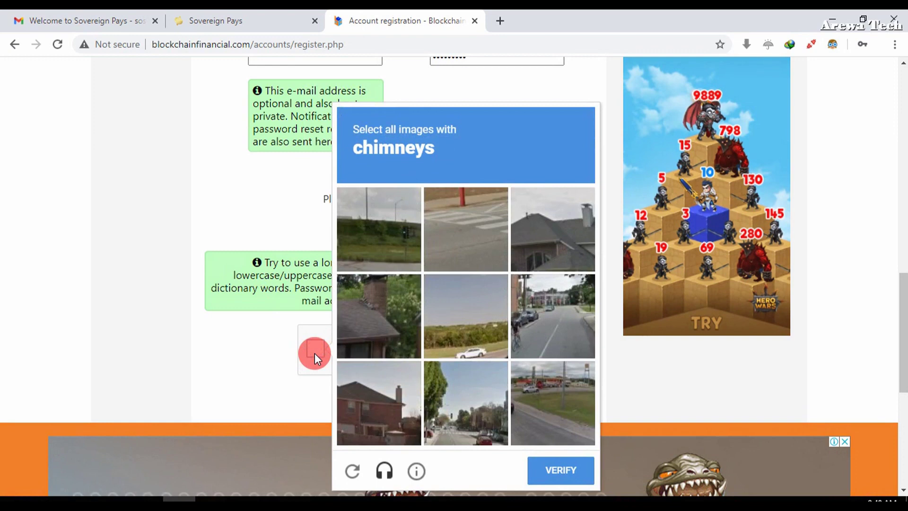
left_click(384, 328)
left_click(385, 387)
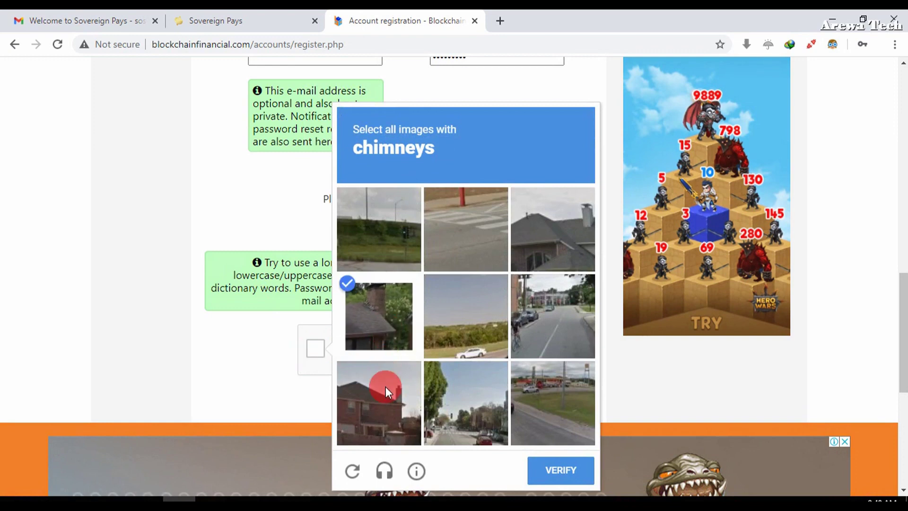
left_click(522, 237)
left_click(541, 473)
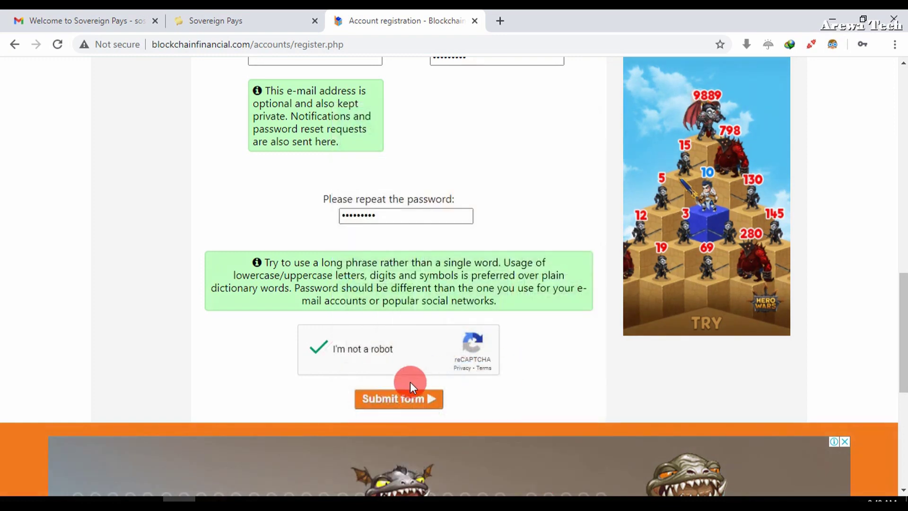
left_click(390, 398)
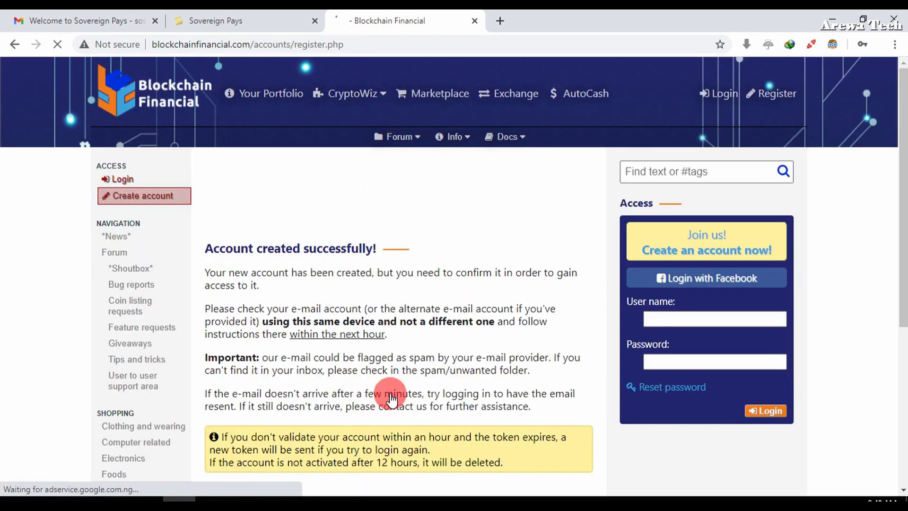
Step: Save the new Blockchain Financial login in the browser's password manager
scroll(903, 170, "down", 2)
scroll(903, 168, "down", 1)
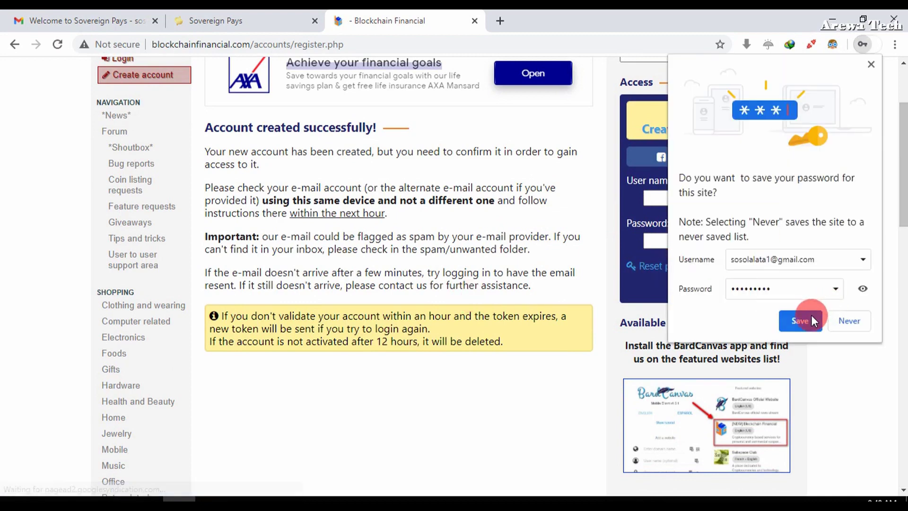
left_click(811, 317)
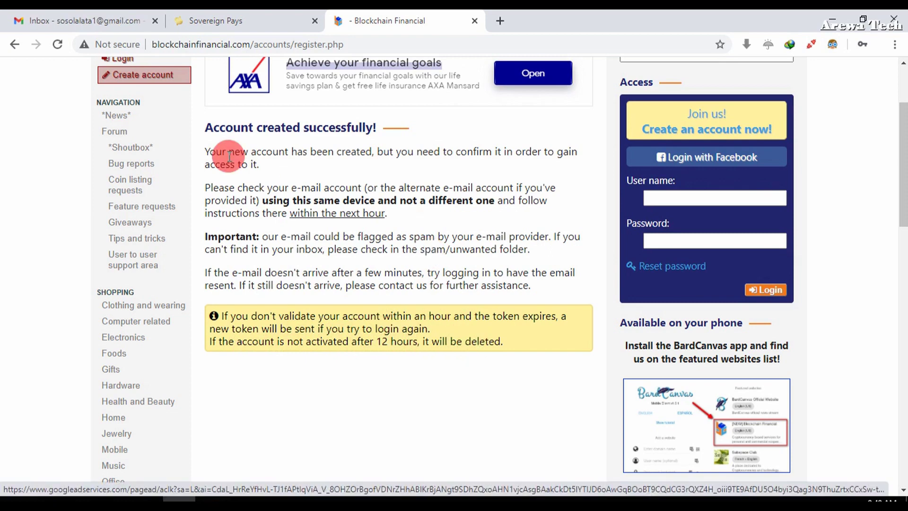
Step: Open the Blockchain Financial welcome e-mail in Gmail and follow its confirm_account link
left_click(70, 19)
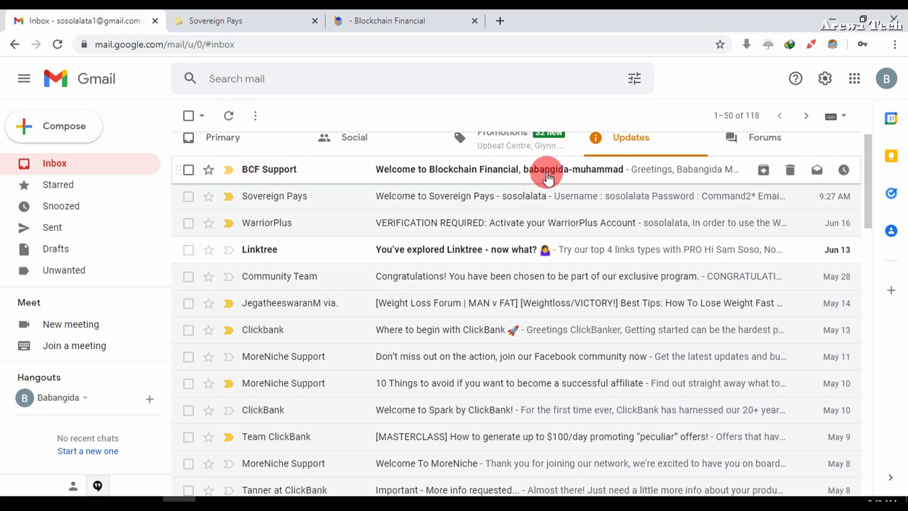
left_click(548, 176)
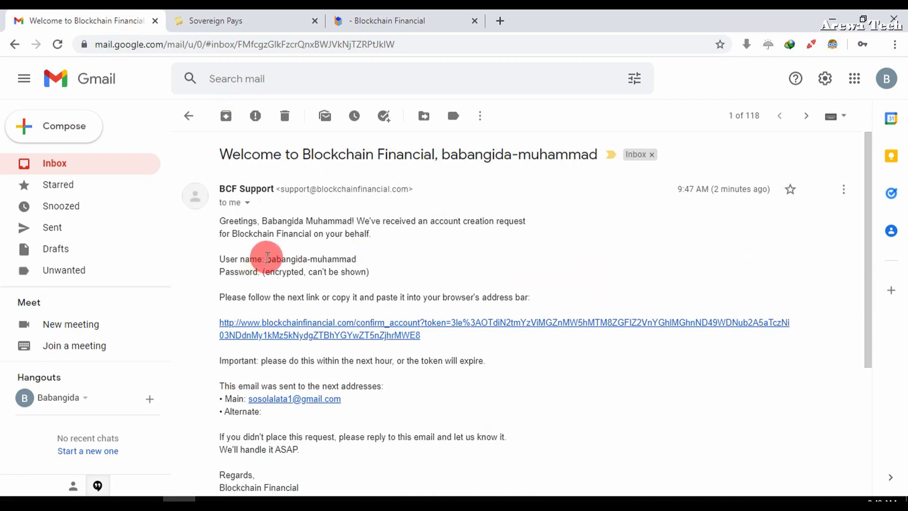
left_click_drag(267, 259, 357, 260)
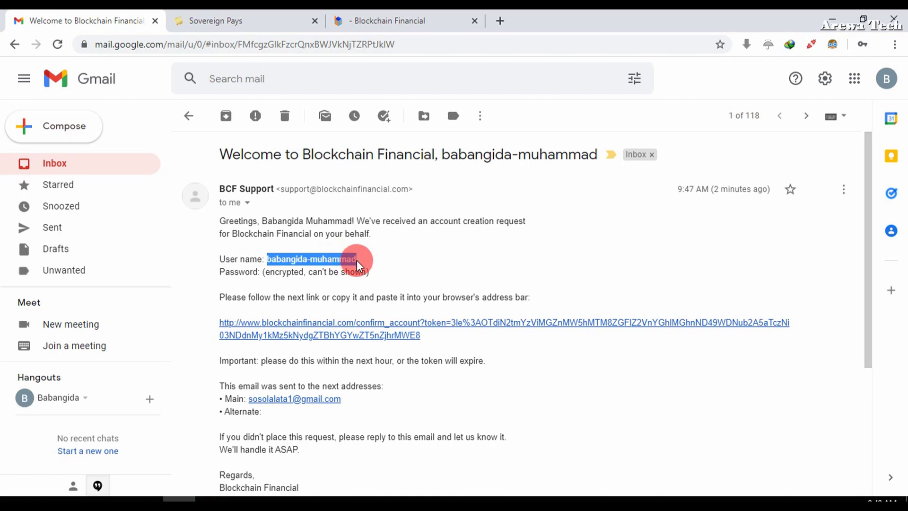
left_click(357, 261)
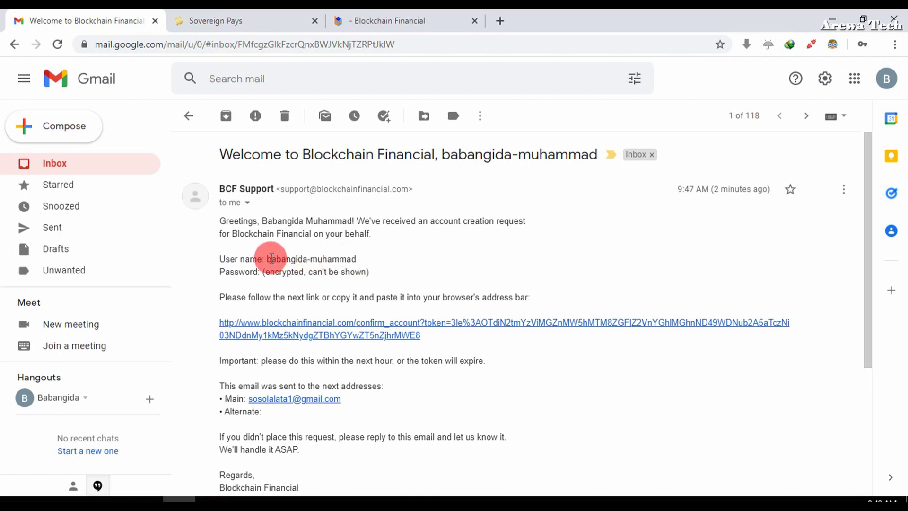
left_click_drag(267, 259, 356, 260)
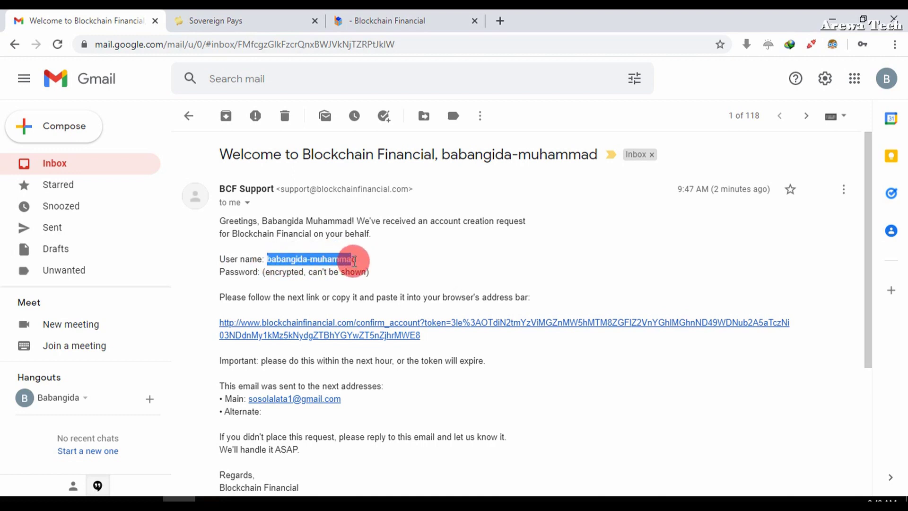
left_click(331, 263)
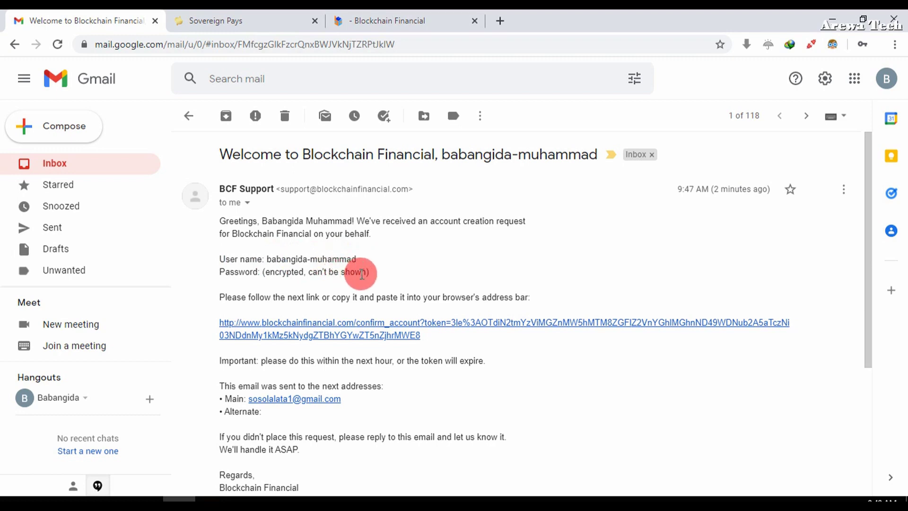
left_click(320, 335)
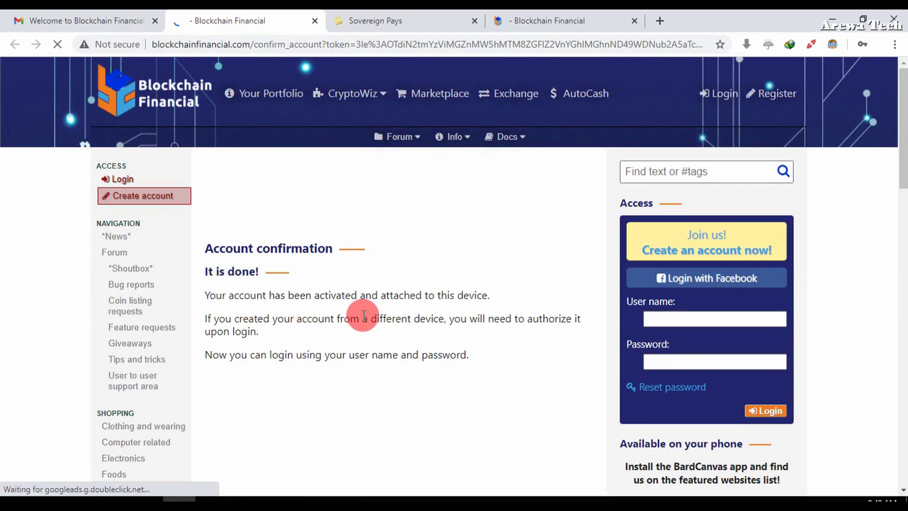
Step: Open the Login form, then copy the account user name from the welcome e-mail
left_click(719, 101)
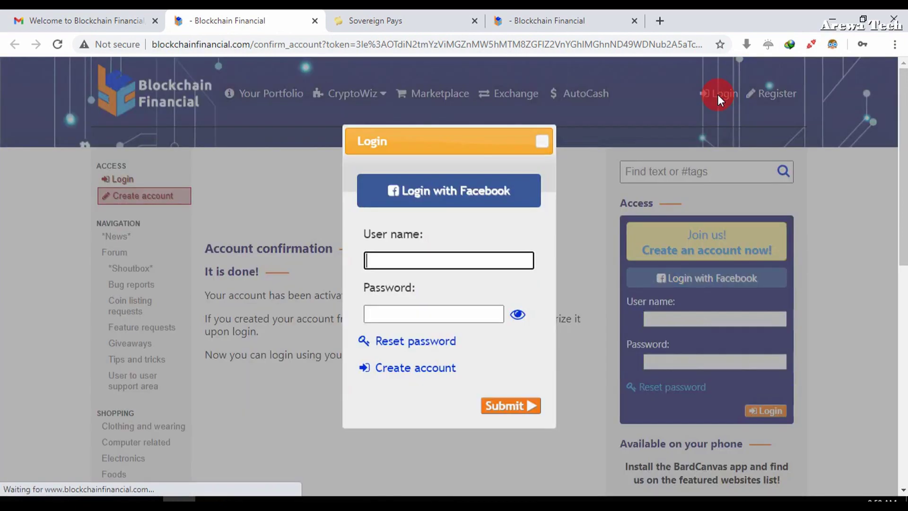
left_click(391, 262)
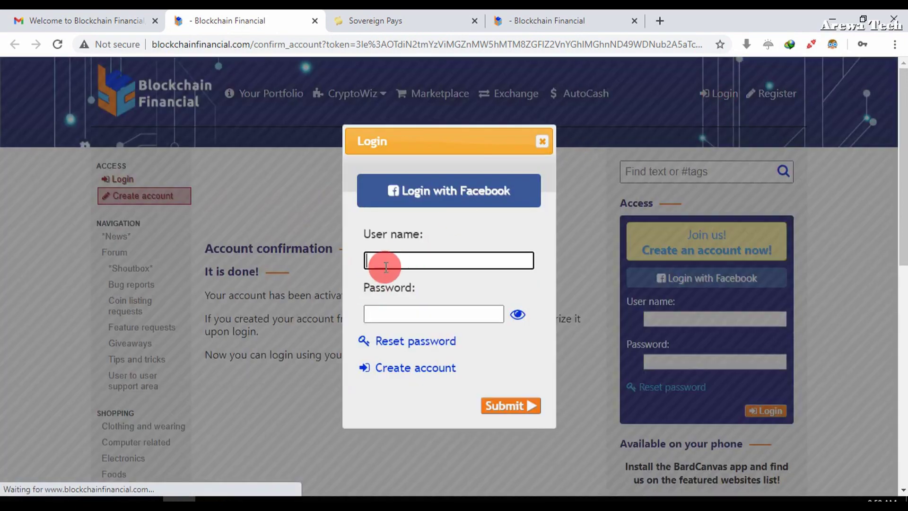
left_click(363, 240)
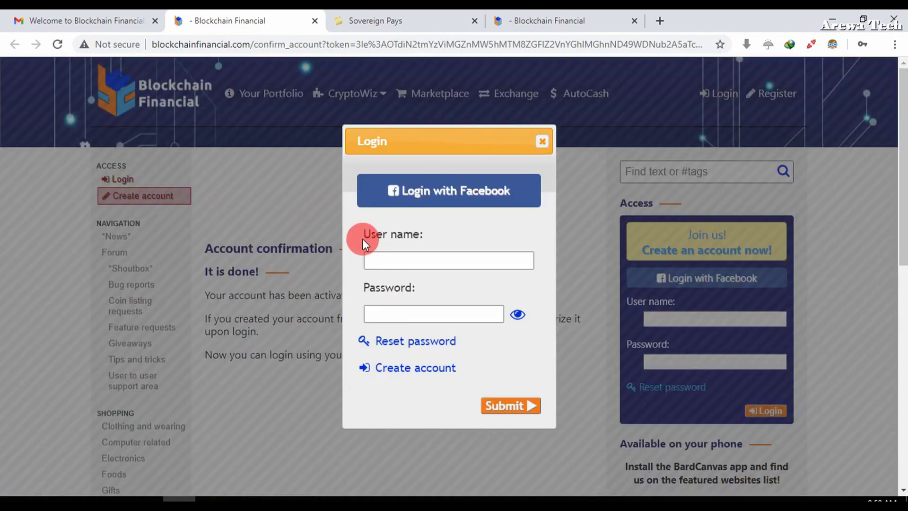
left_click(101, 20)
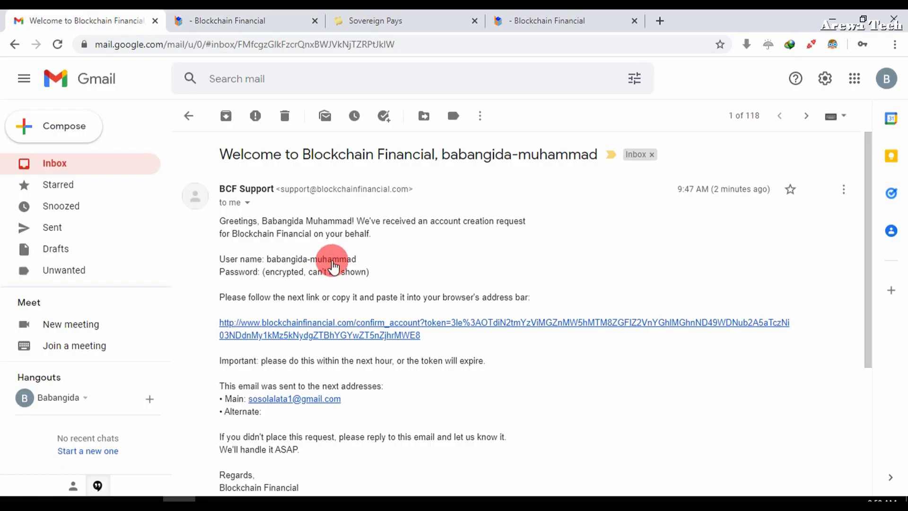
left_click_drag(355, 257, 272, 259)
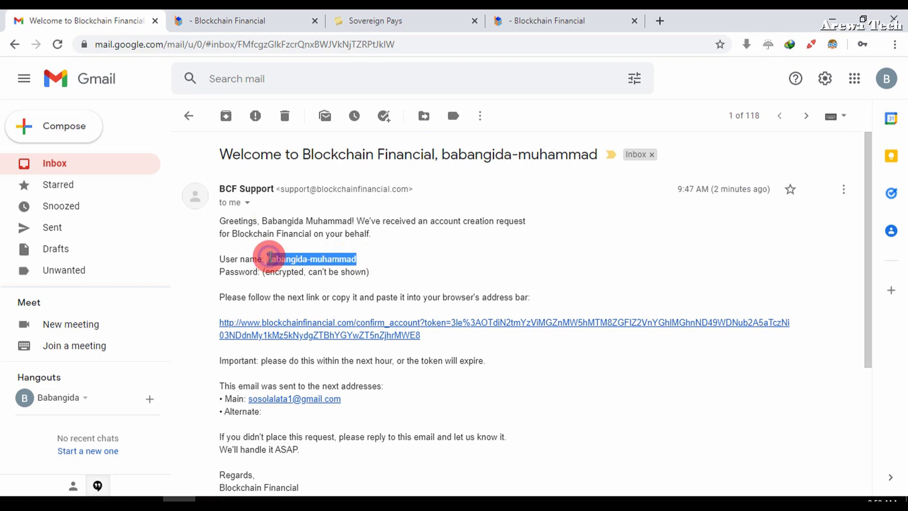
right_click(270, 258)
left_click(289, 266)
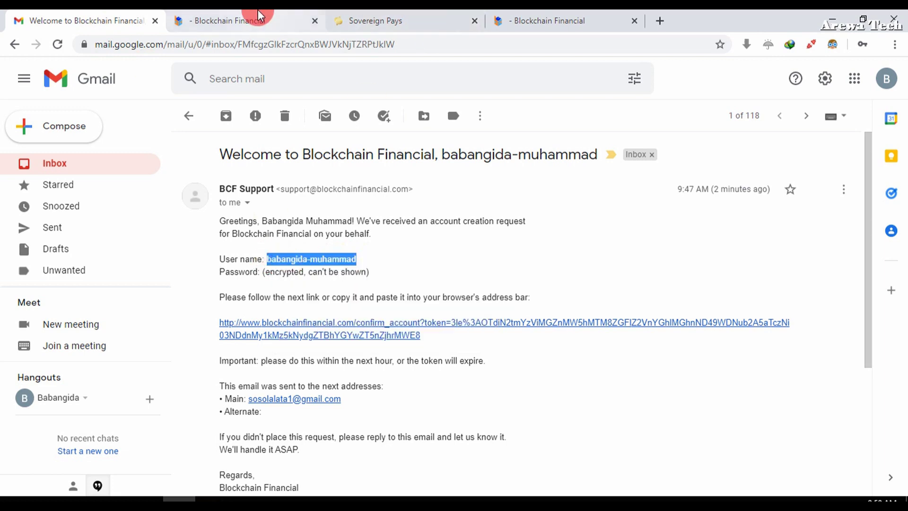
Step: Paste the user name, enter the password and submit the sign-in form
left_click(236, 21)
left_click(405, 266)
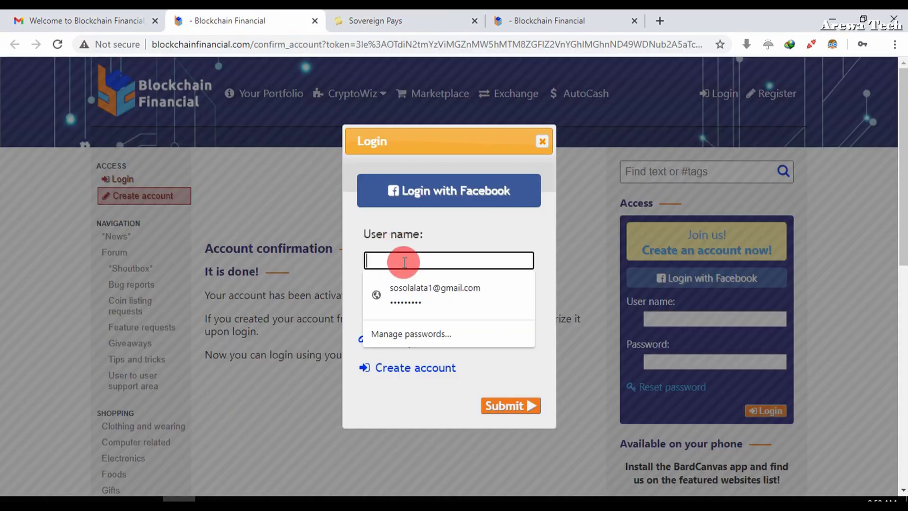
key("ctrl+v")
left_click(403, 313)
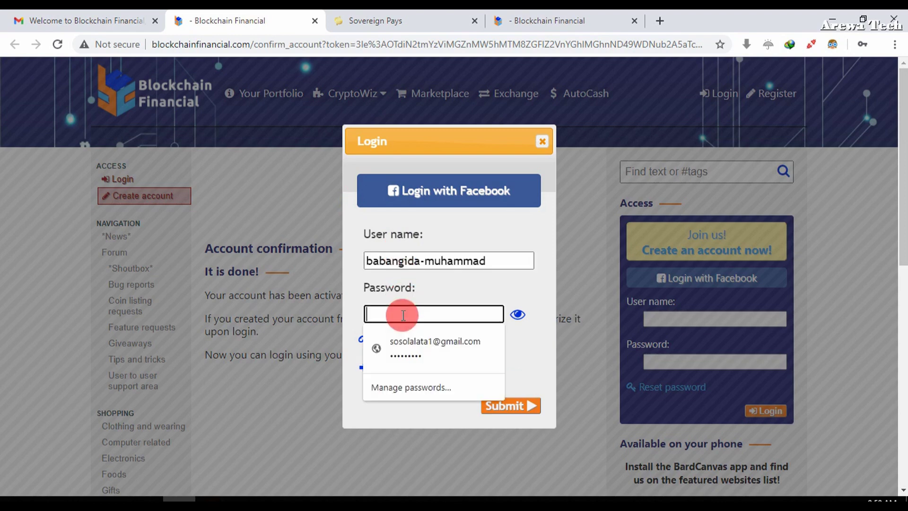
type("b")
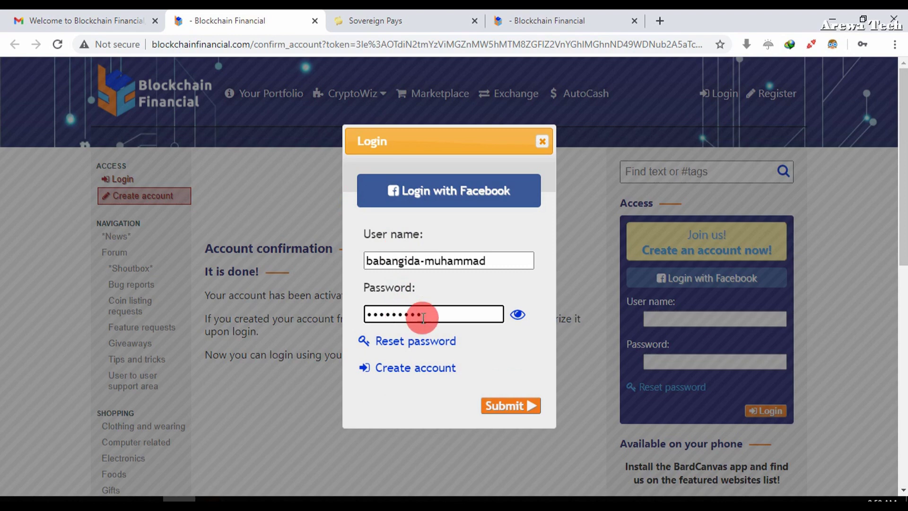
left_click(500, 404)
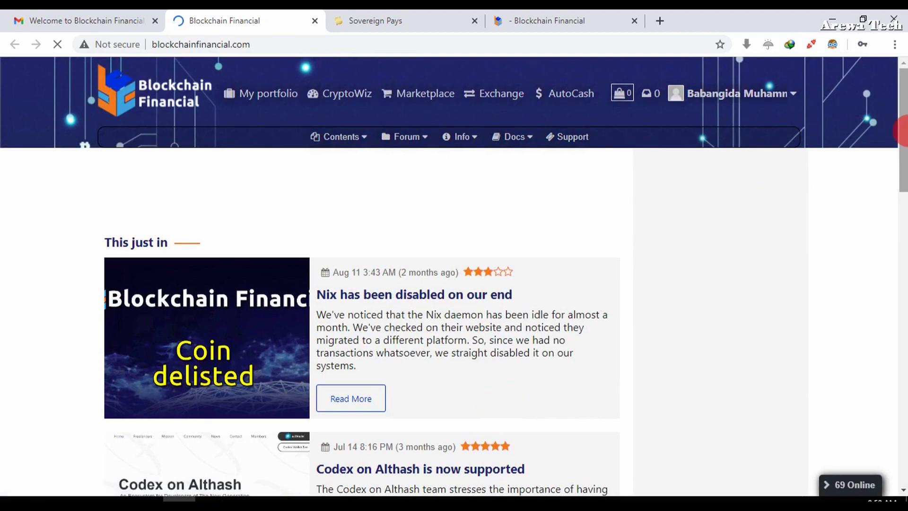
Step: View the zero-balance My portfolio wallet grid, then return to the Sovereign Pays Withdrawals tab
left_click_drag(902, 125, 904, 97)
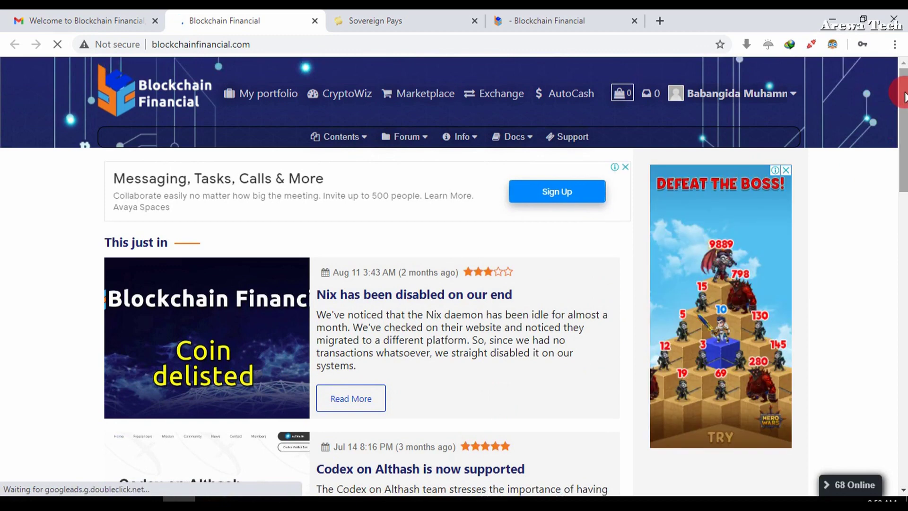
left_click(258, 97)
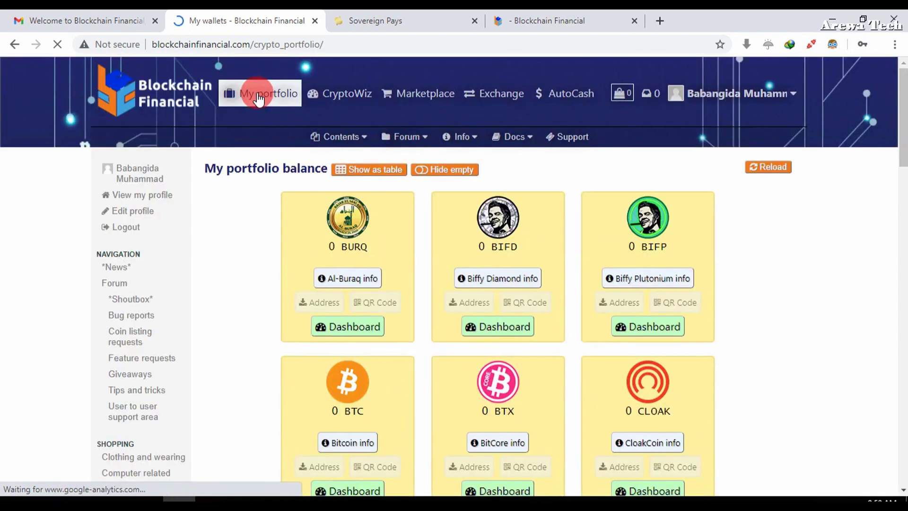
left_click_drag(902, 121, 901, 252)
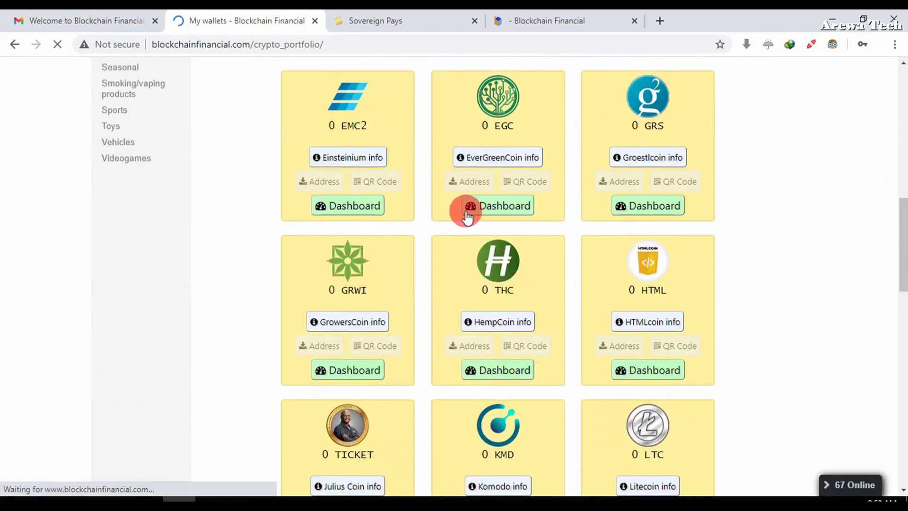
left_click(385, 14)
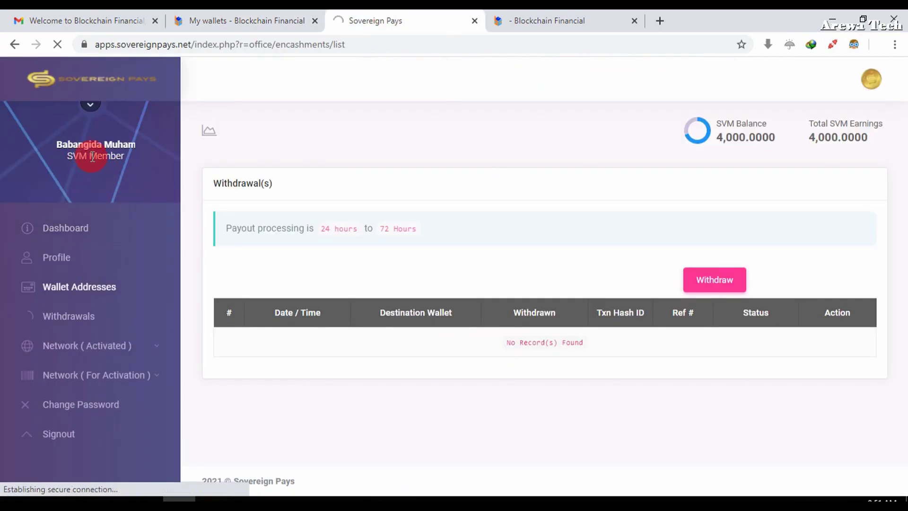
Step: Check the SVM Member label, then return to My wallets and save the login password
left_click_drag(88, 159, 63, 163)
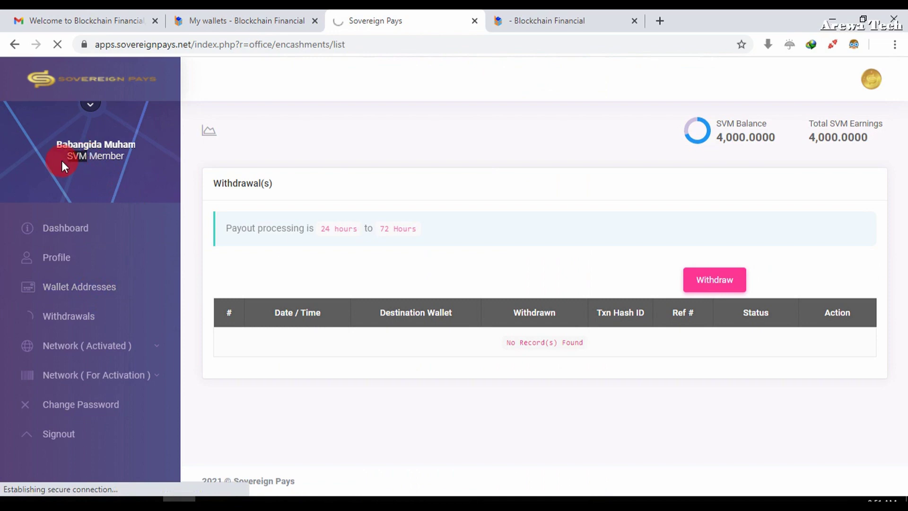
left_click(73, 162)
left_click(243, 21)
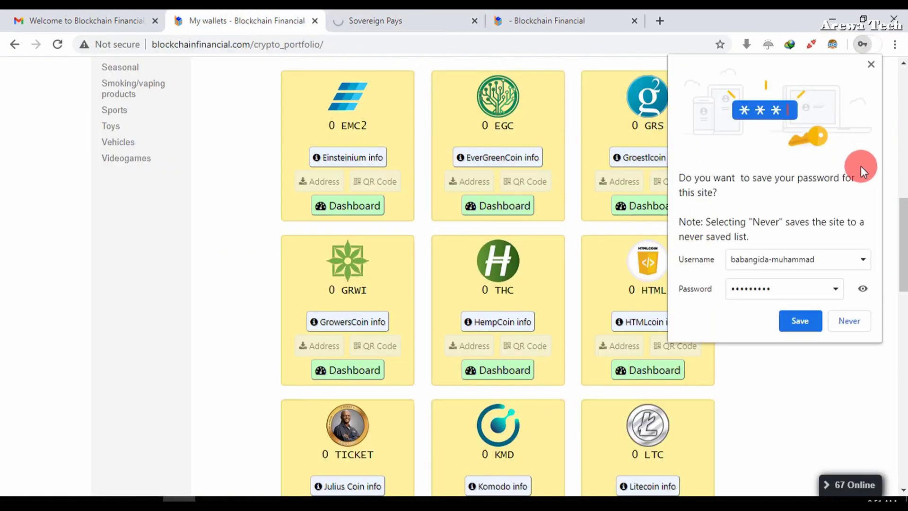
left_click(799, 308)
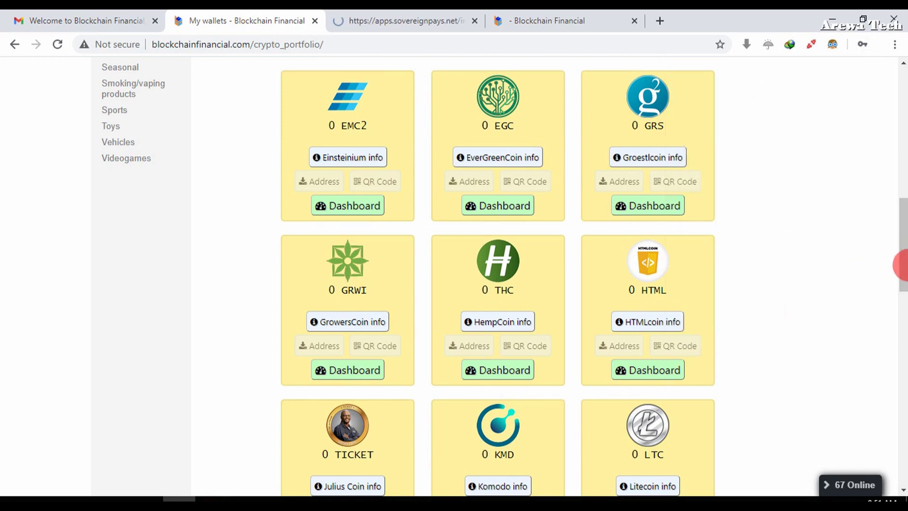
Step: Open the Dashboard of the Sovereign Money (SVM) wallet card
left_click_drag(902, 258, 900, 378)
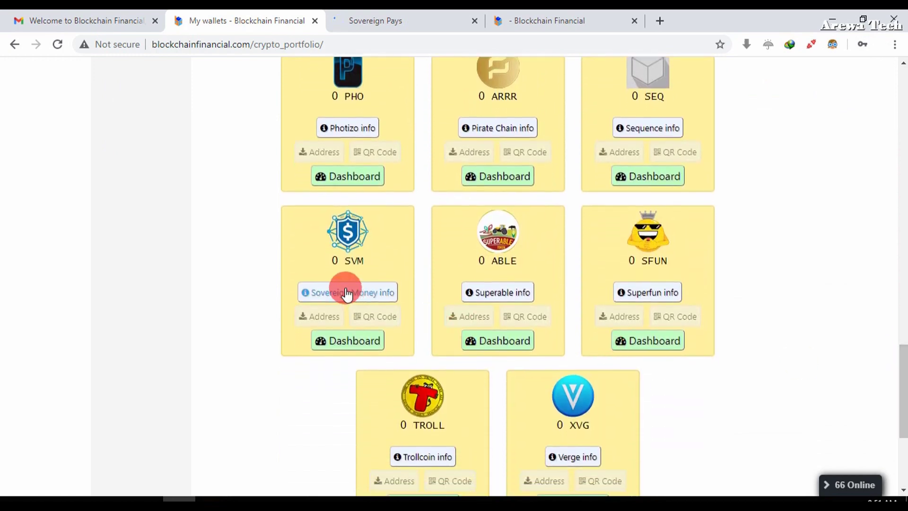
left_click(344, 344)
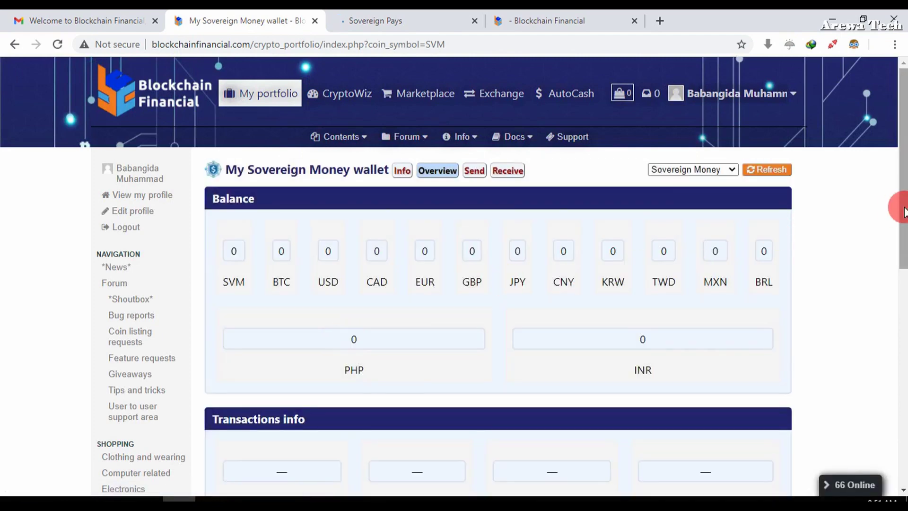
left_click_drag(902, 202, 904, 124)
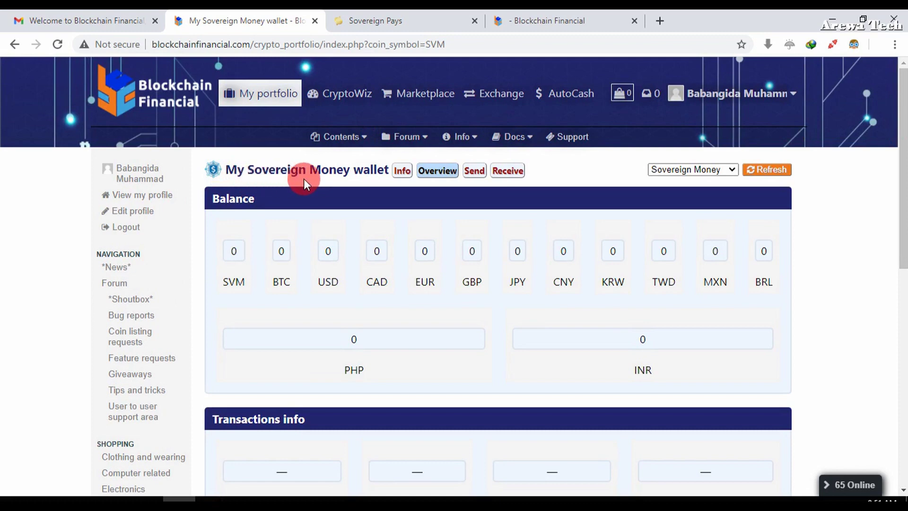
Step: Generate a new Sovereign Money deposit address with its QR code on the Receive page
left_click(508, 173)
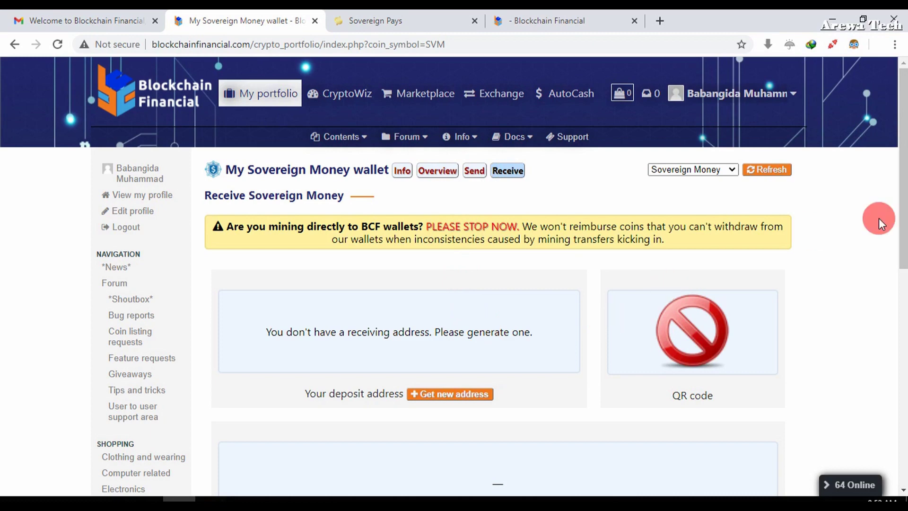
scroll(898, 279, "down", 1)
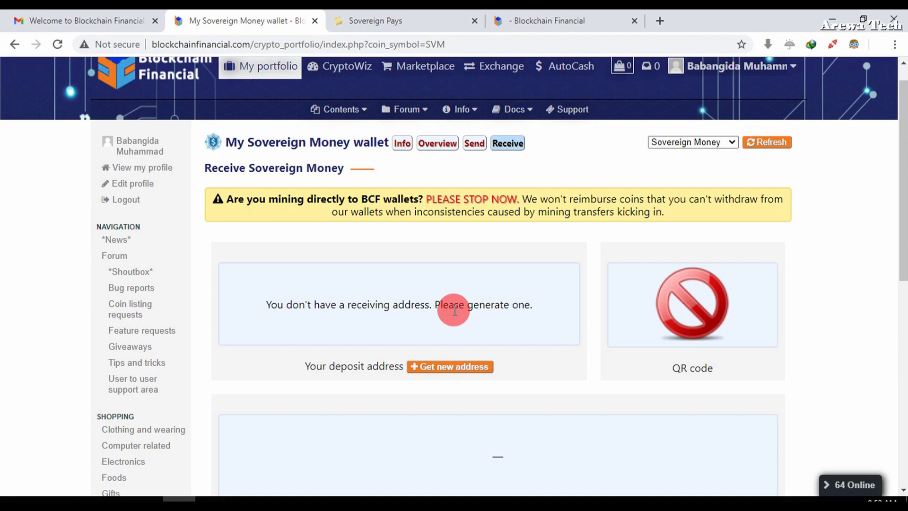
left_click(439, 369)
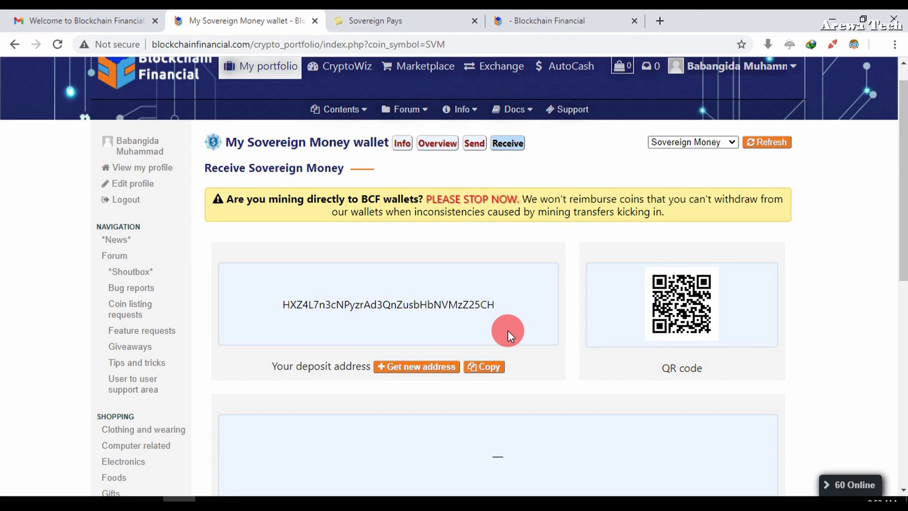
Step: Copy the new deposit address and return to Sovereign Pays
left_click_drag(496, 305, 283, 307)
right_click(291, 303)
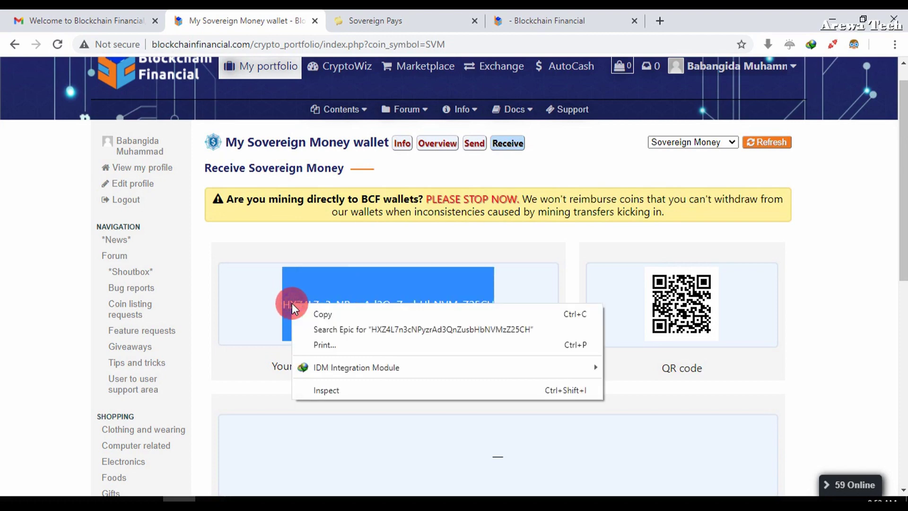
left_click(319, 314)
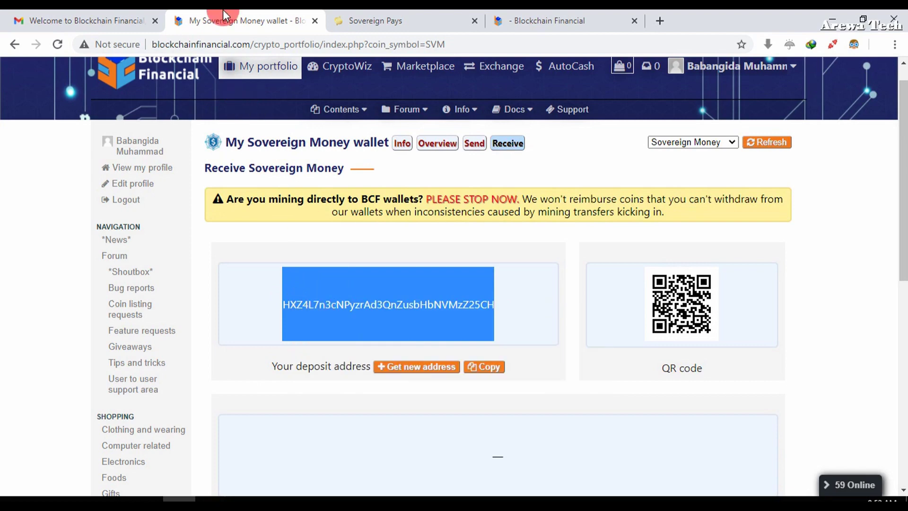
left_click(374, 19)
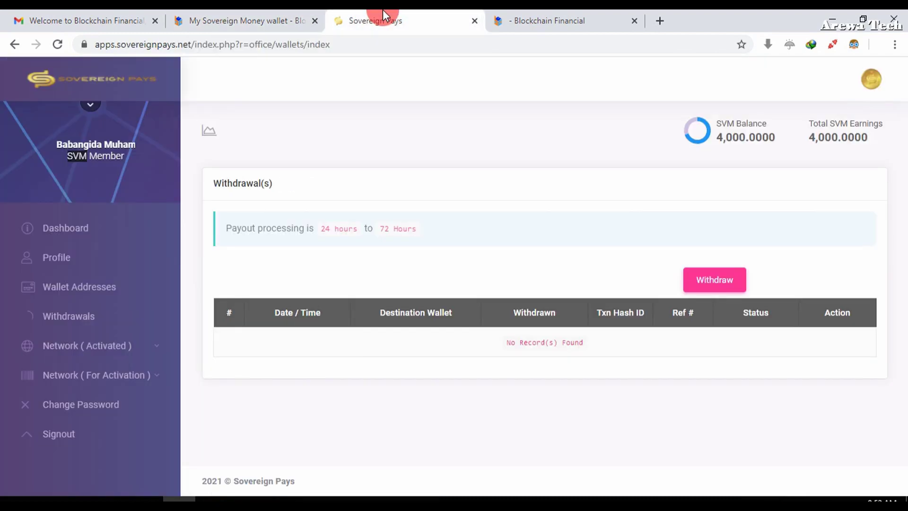
Step: Paste the copied deposit address into a new SVM wallet address form, then go to Gmail for the pin
left_click(72, 293)
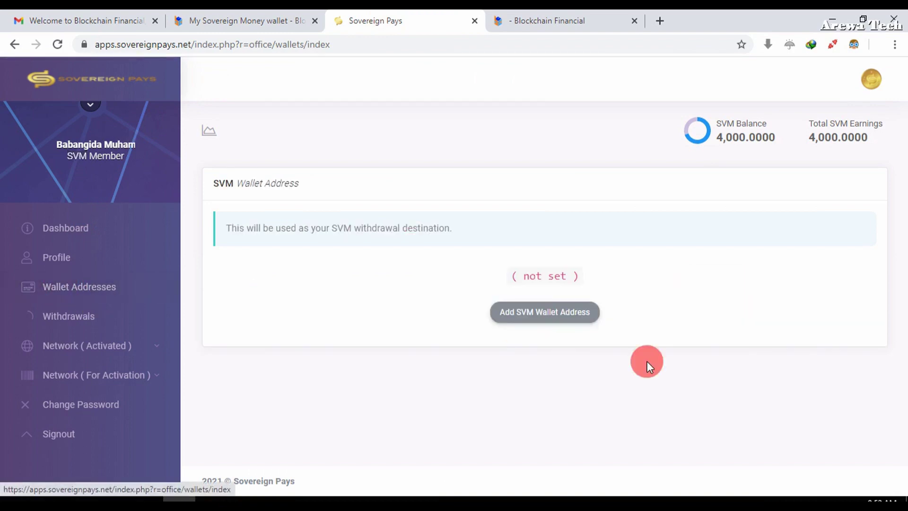
left_click(571, 317)
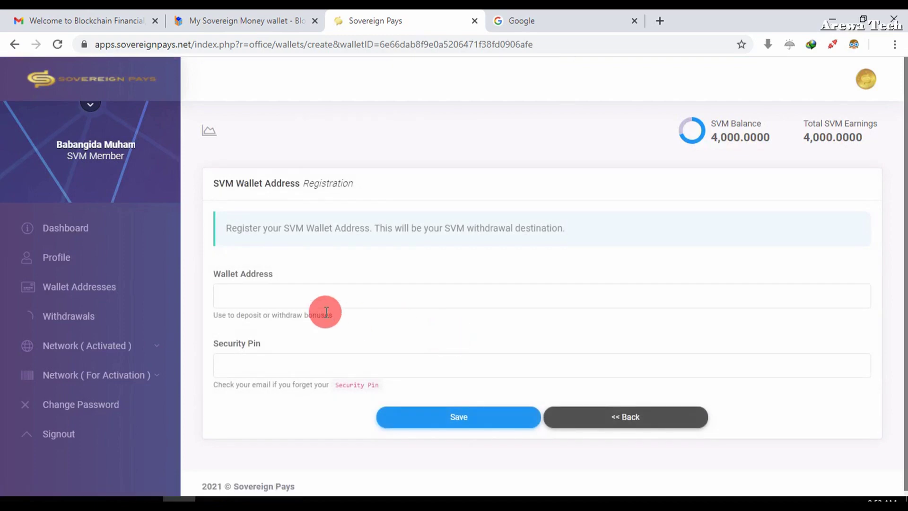
left_click(293, 297)
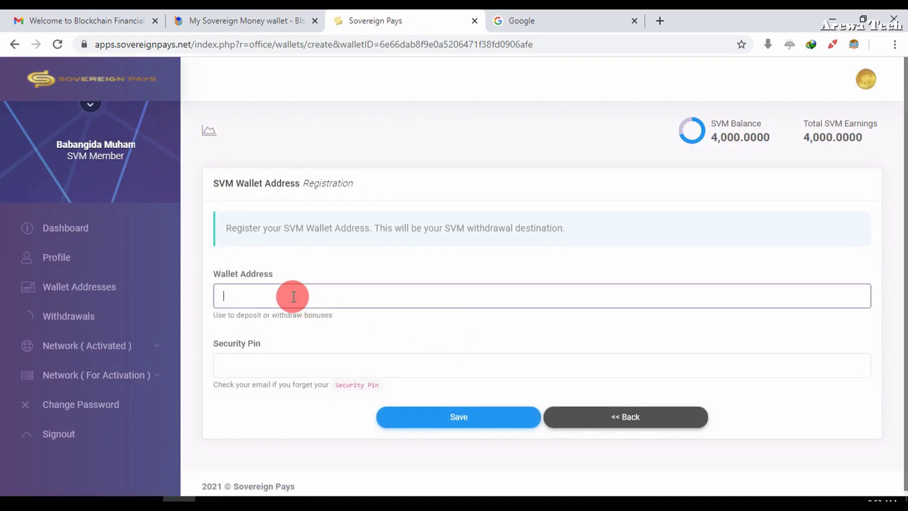
key("ctrl+v")
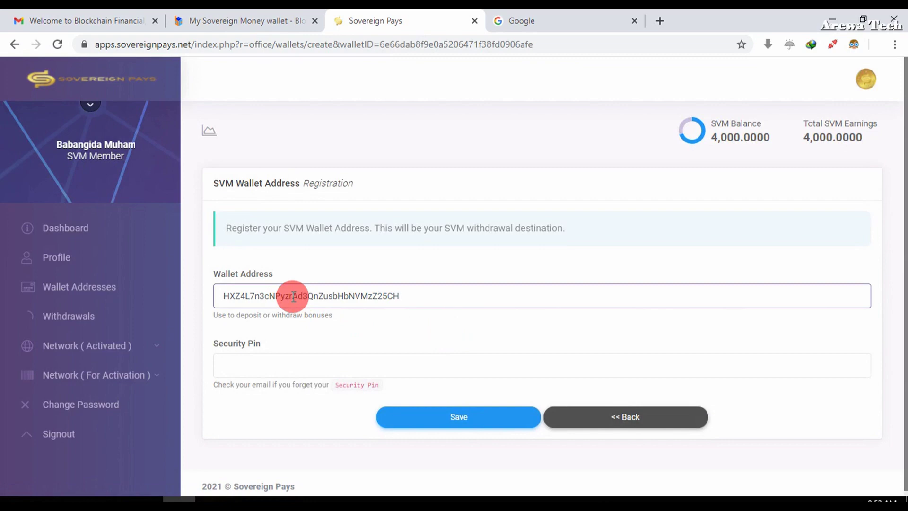
left_click(322, 360)
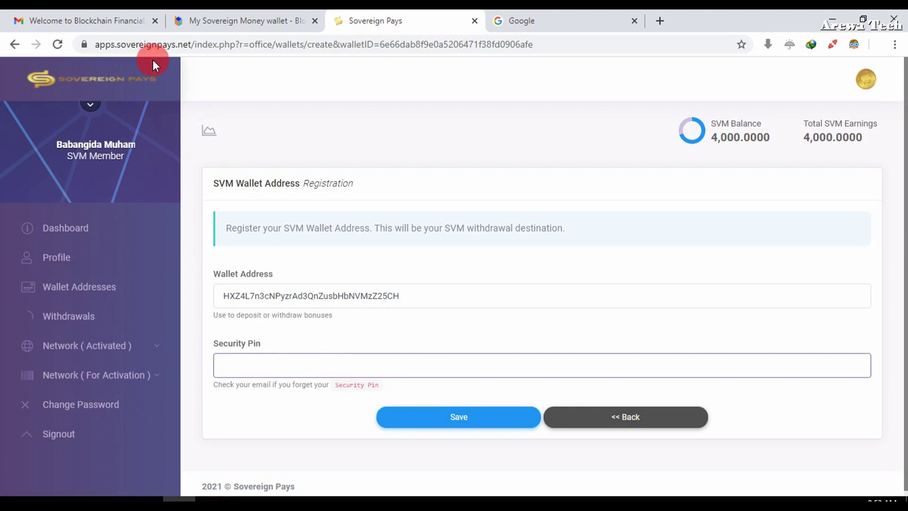
left_click(90, 15)
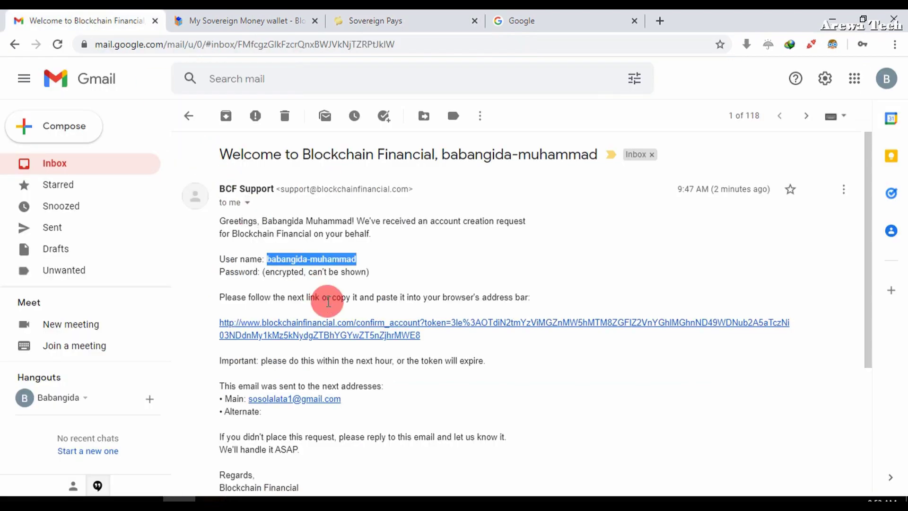
Step: Find the security pin in the Sovereign Pays welcome email and start entering it
left_click(196, 118)
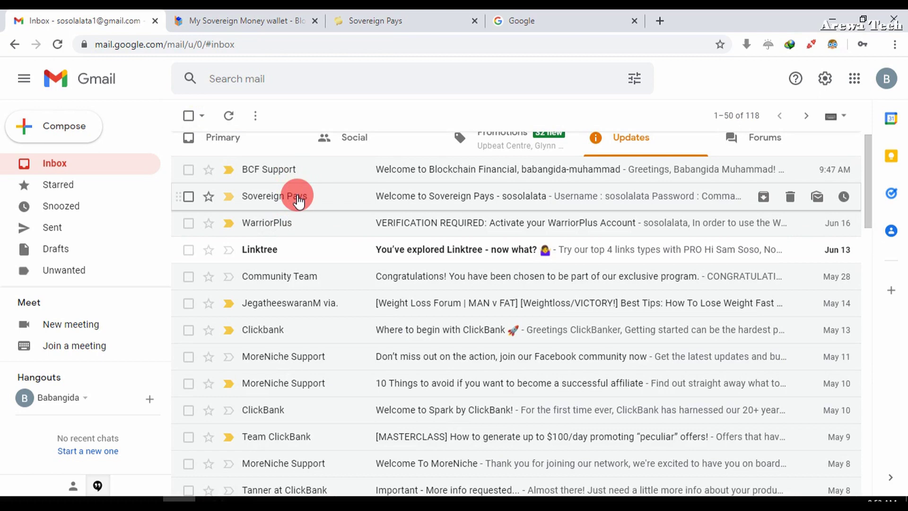
left_click(297, 198)
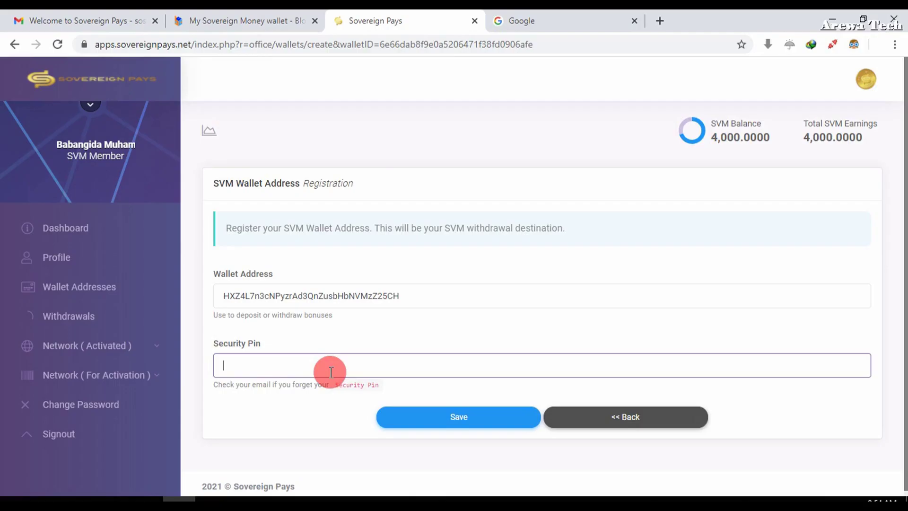
type("227")
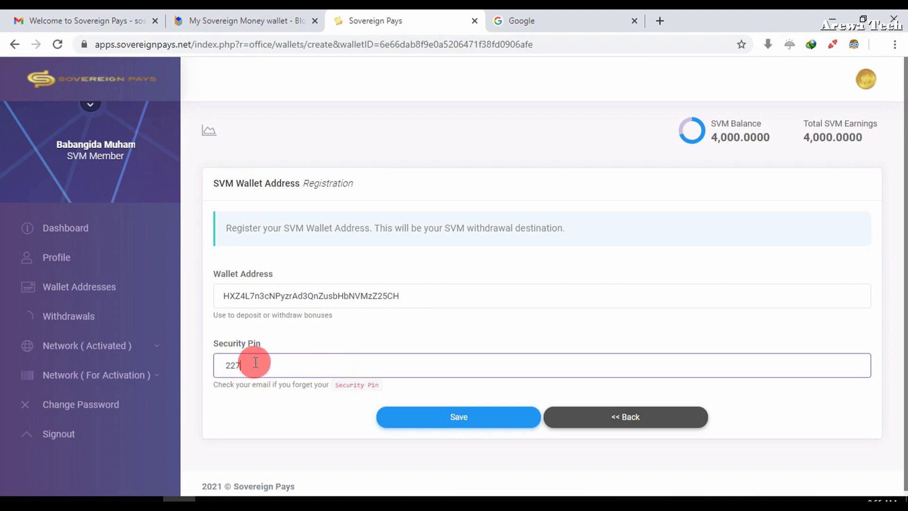
Step: Replace the partial security pin with the full pin, save, and verify the registered wallet address
left_click_drag(239, 365, 213, 365)
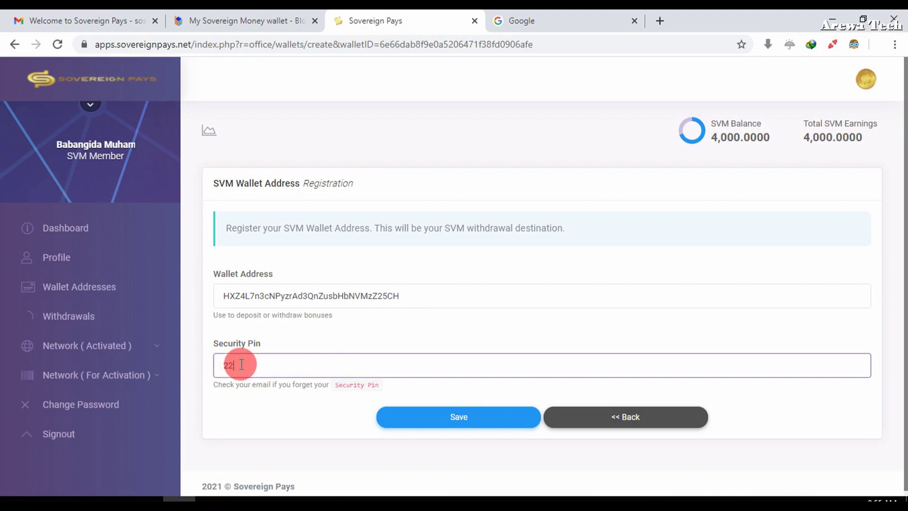
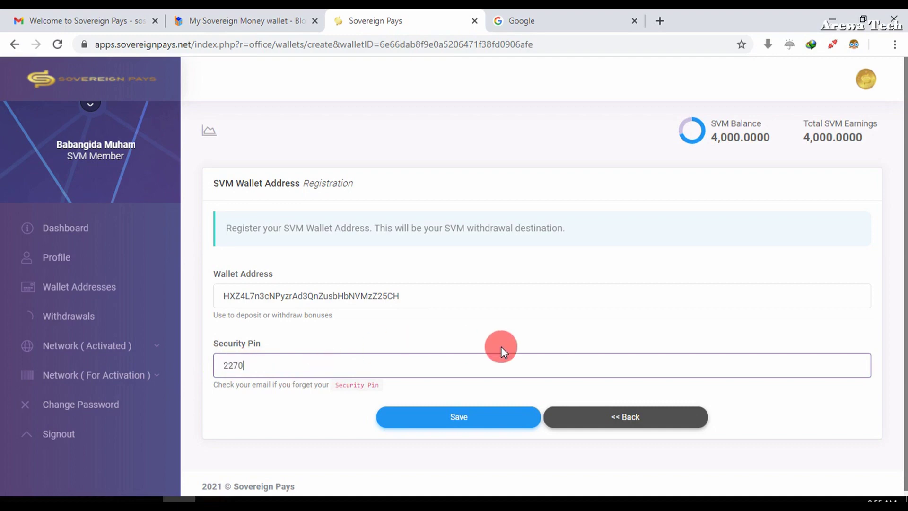
left_click(446, 415)
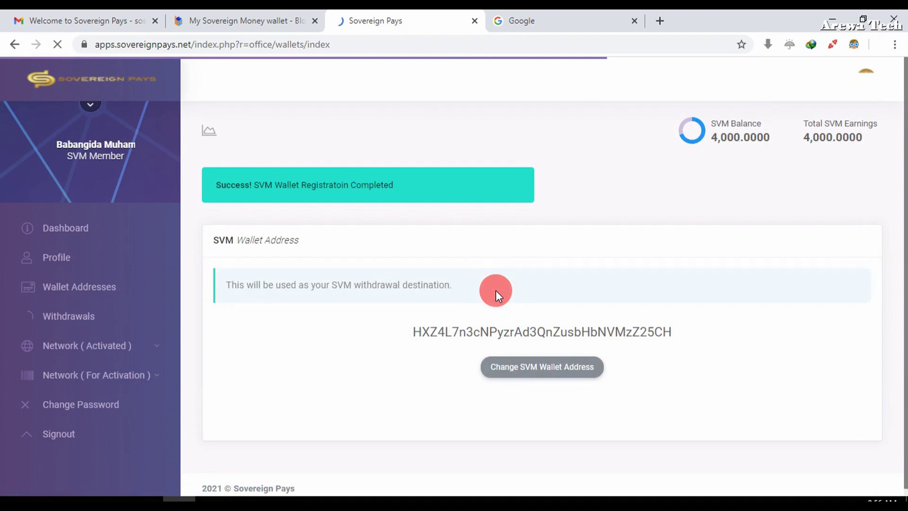
left_click_drag(407, 331, 614, 331)
left_click(639, 310)
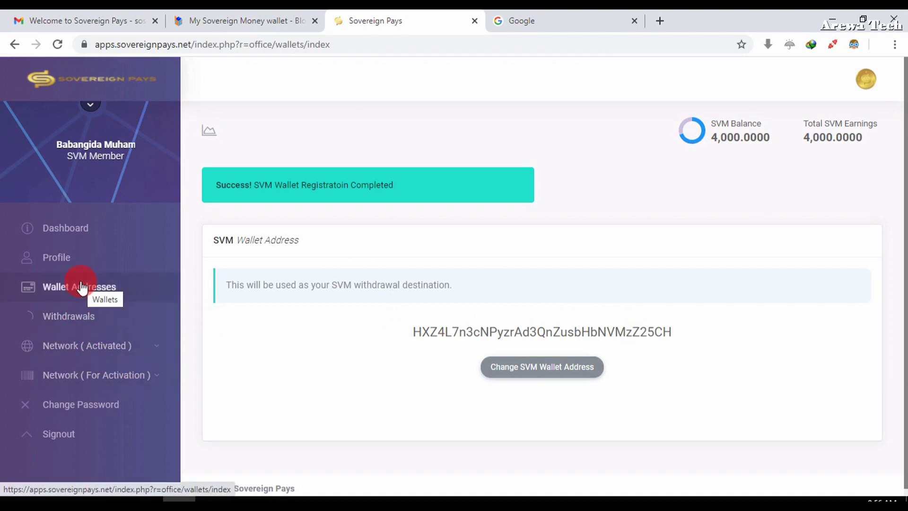
Step: Try withdrawing the 4,000.00SVM balance and review the requirements: 12,000SVM minimum, 2 active sponsors
left_click(71, 228)
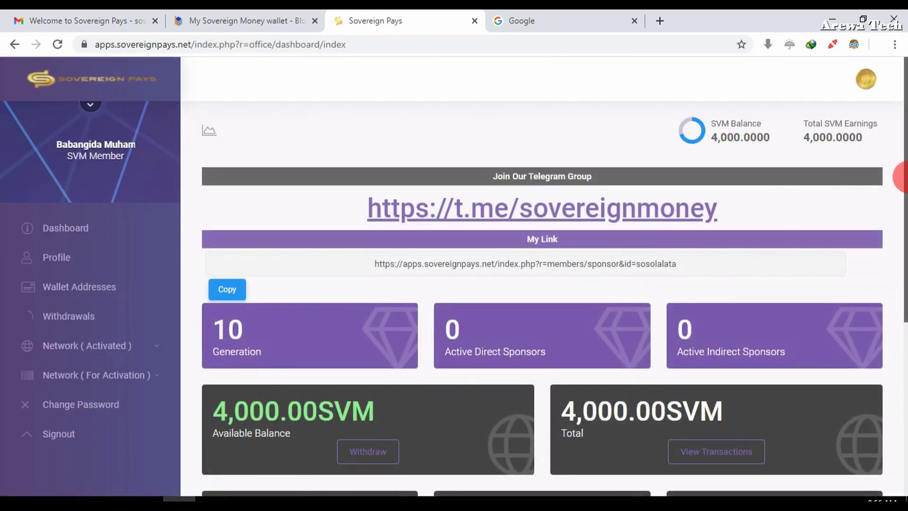
left_click_drag(902, 177, 902, 314)
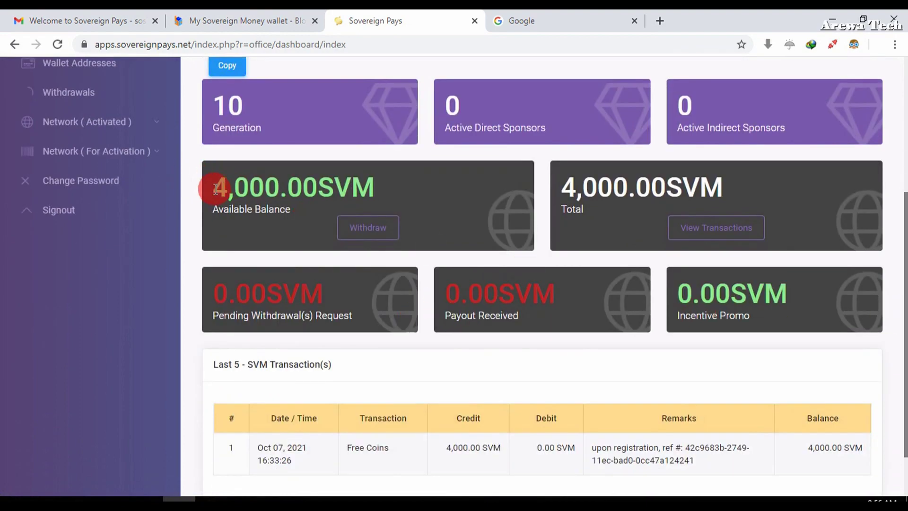
mouse_move(215, 188)
left_mouse_down()
mouse_move(254, 190)
mouse_move(222, 188)
left_mouse_up()
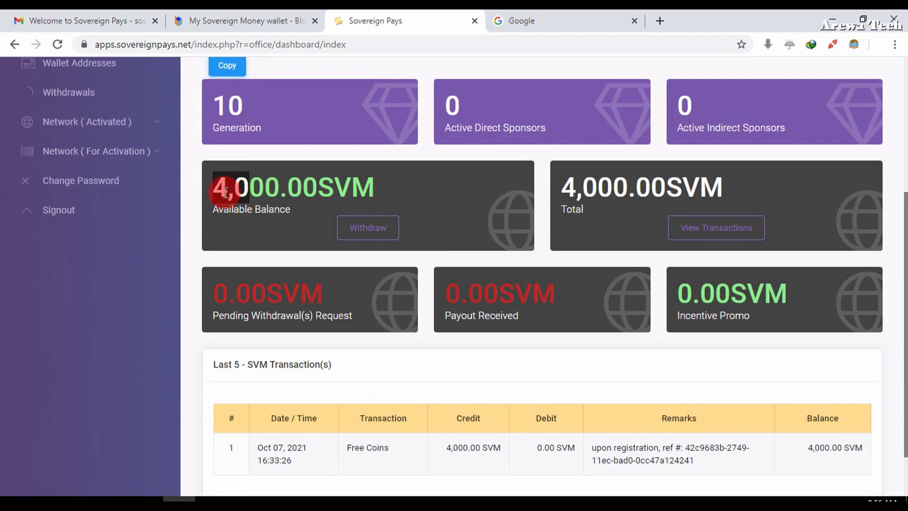
left_click(265, 204)
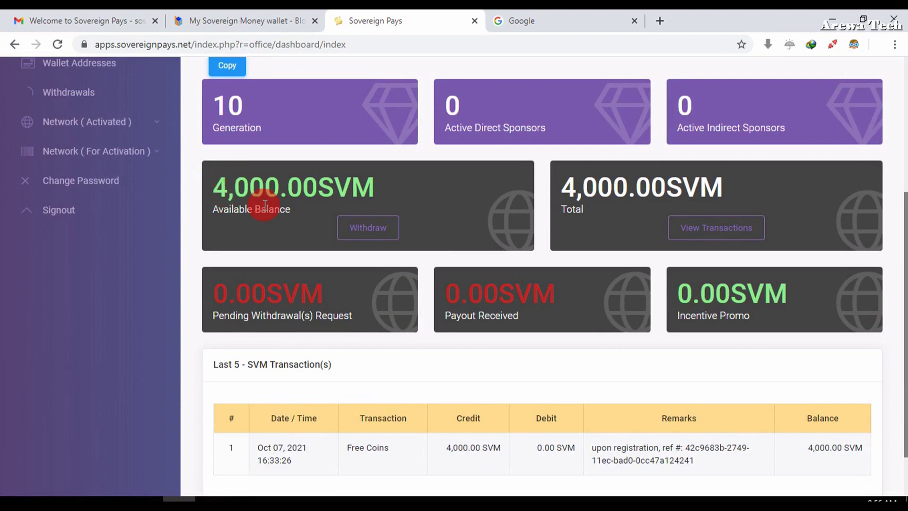
left_click(359, 232)
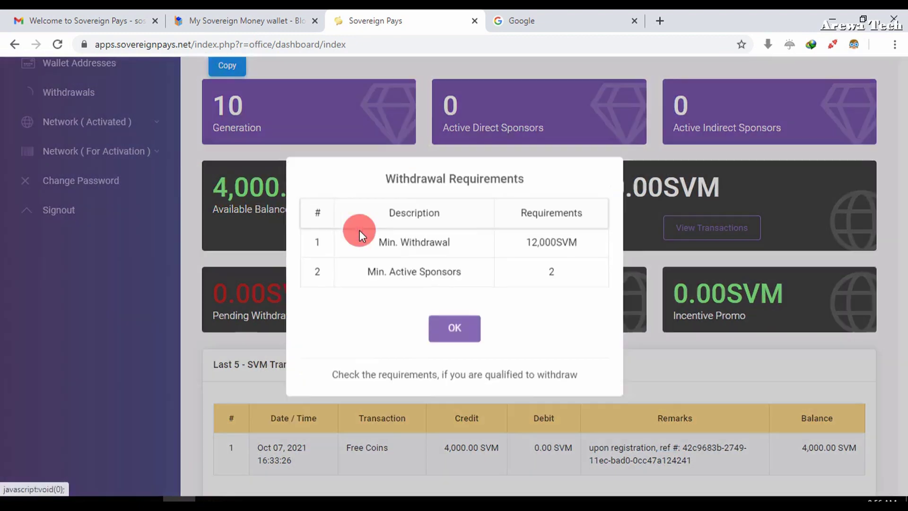
left_click(454, 327)
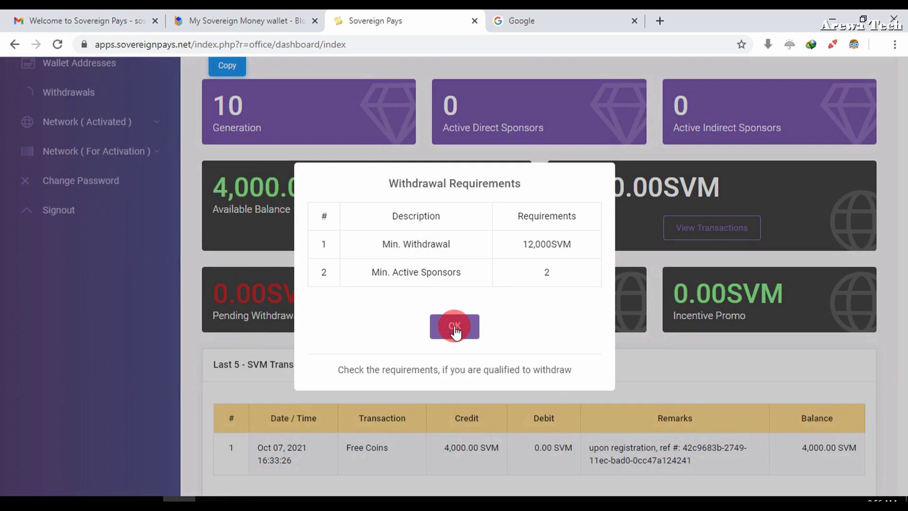
left_click(453, 326)
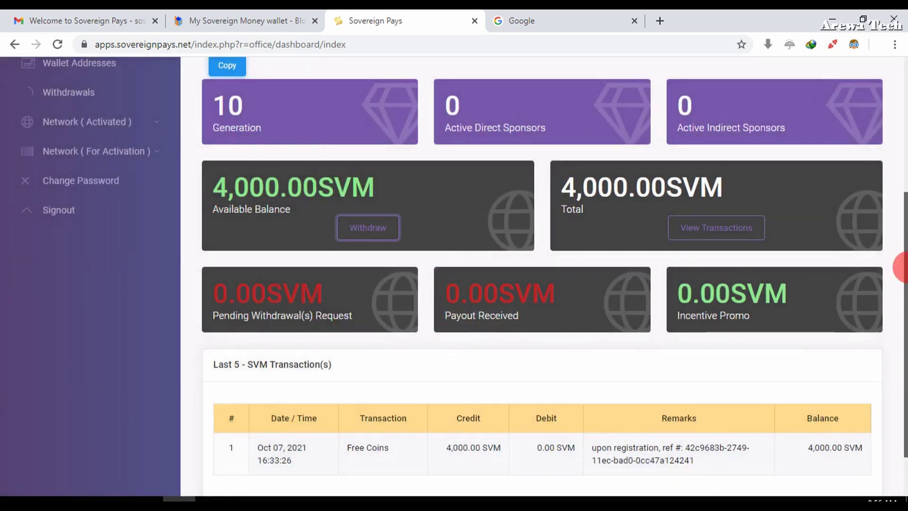
Step: Copy the referral link under My Link, select its full text, and close the download popup
left_click_drag(902, 263, 901, 292)
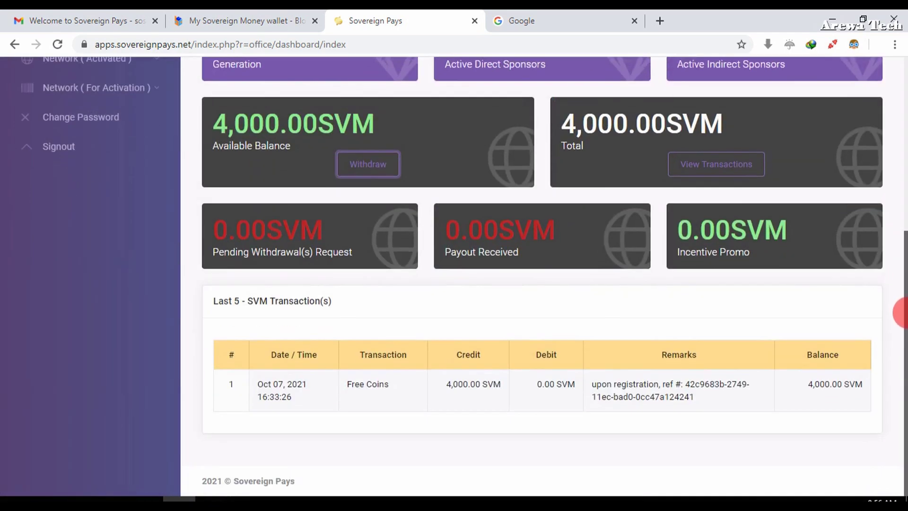
left_click_drag(901, 361, 901, 339)
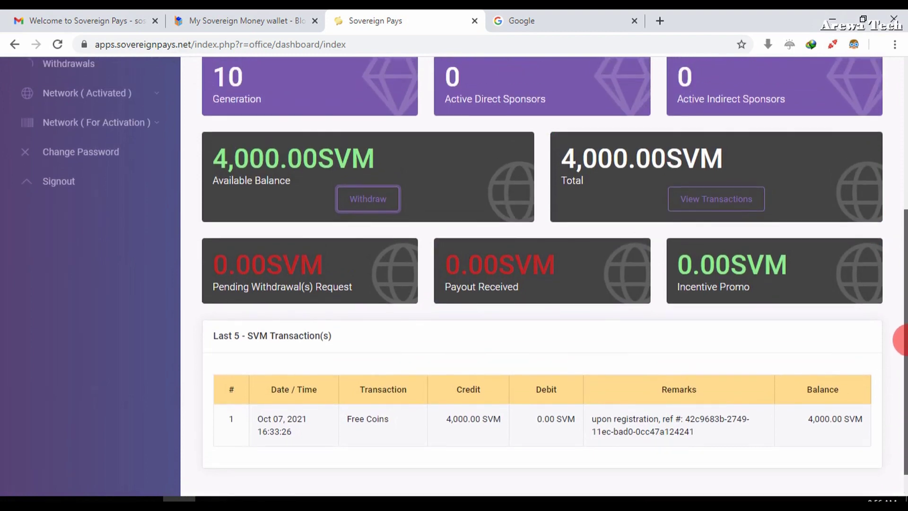
left_click_drag(900, 339, 901, 202)
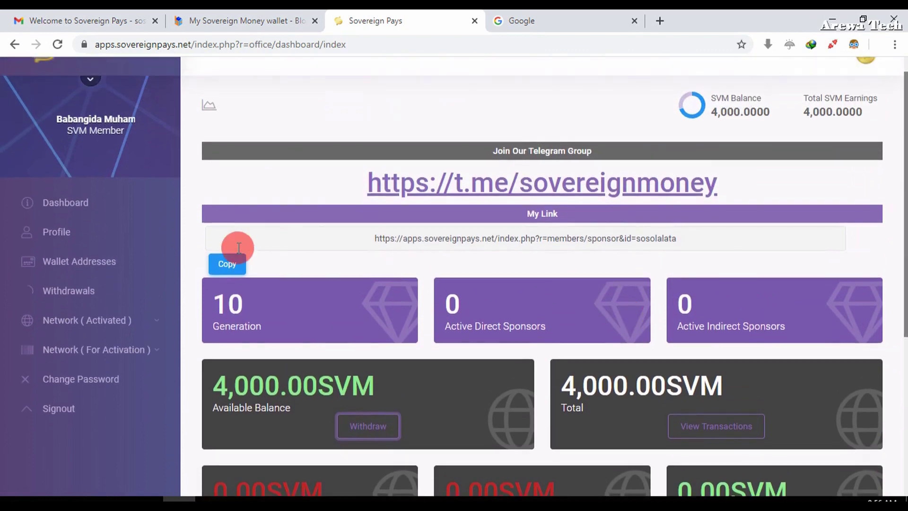
left_click(231, 271)
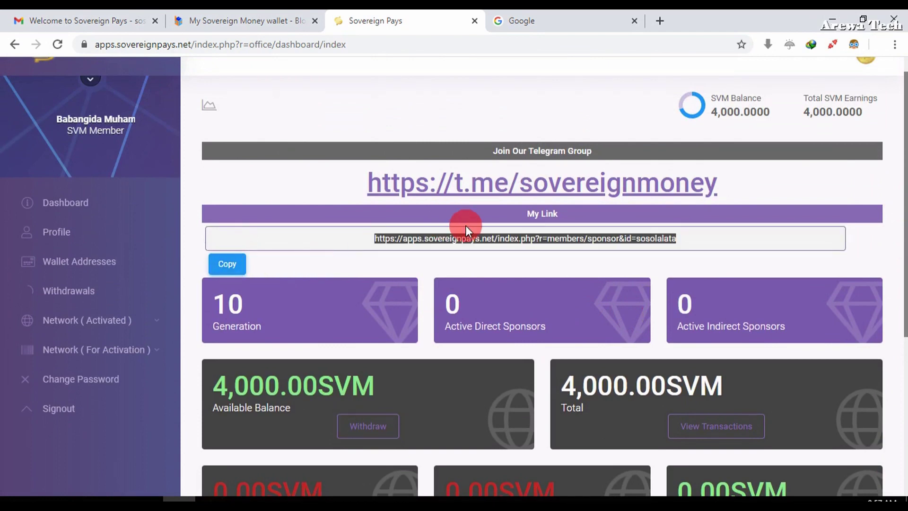
double_click(365, 241)
left_click_drag(365, 241, 713, 243)
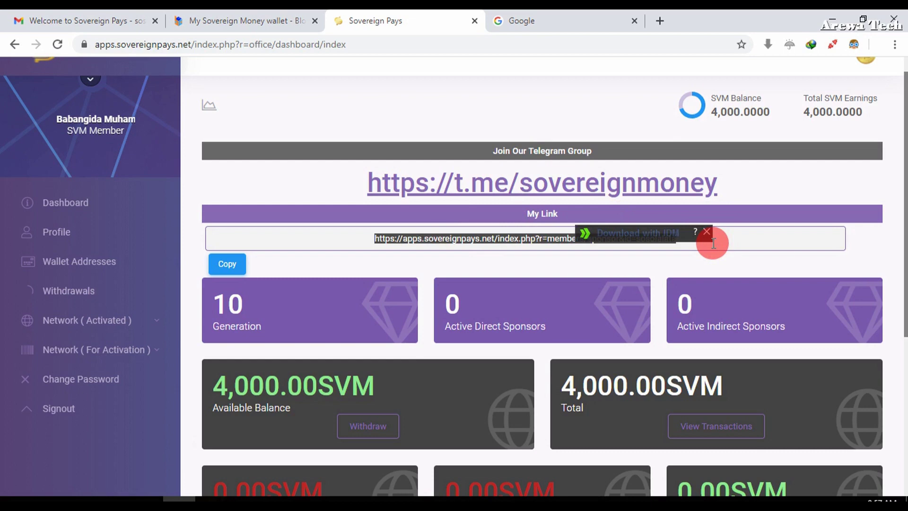
left_click(706, 230)
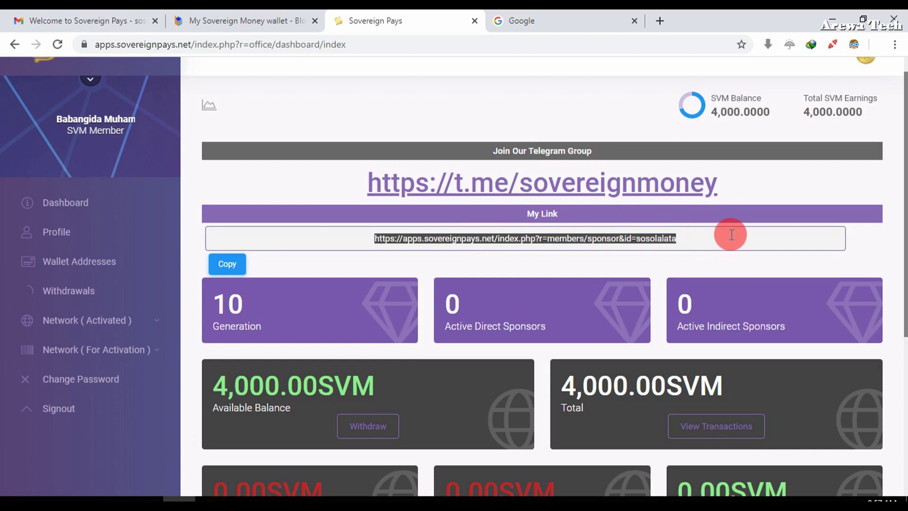